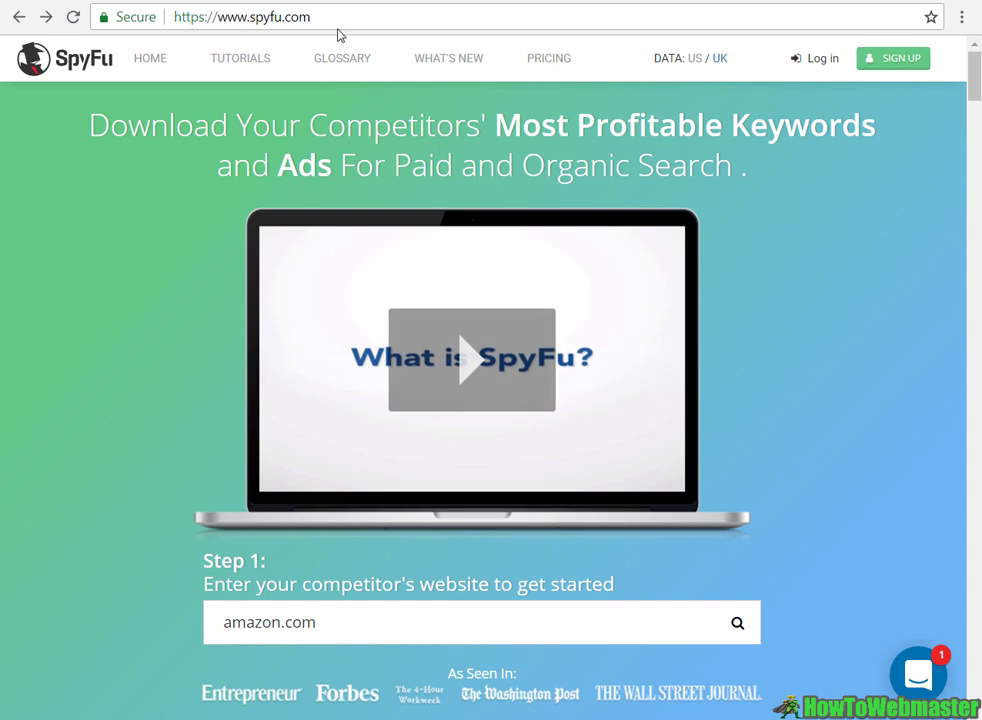
# Step: Select the spyfu.com address in the browser's address bar
pyautogui.moveTo(330, 17); pyautogui.dragTo(249, 17)
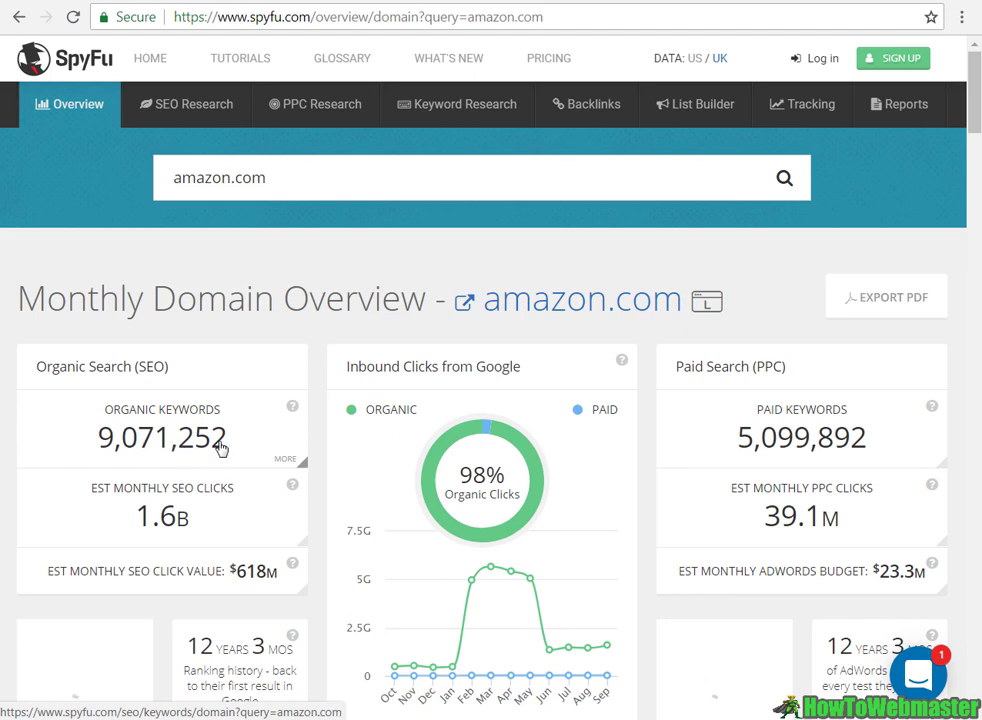
pyautogui.scroll(-1, 250, 447)
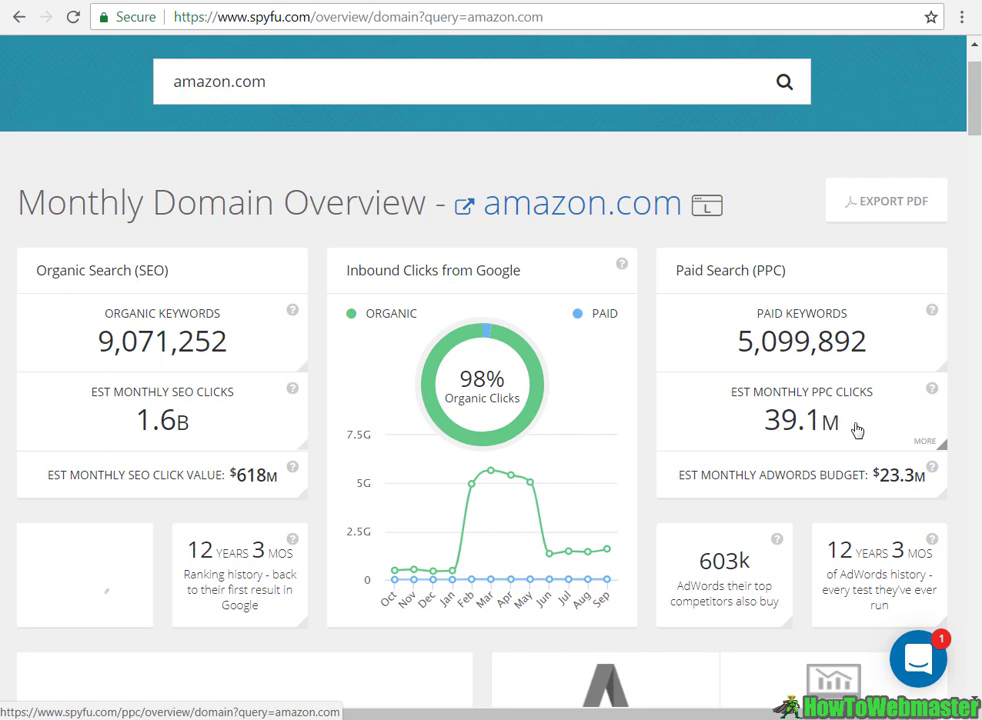
pyautogui.scroll(1, 684, 446)
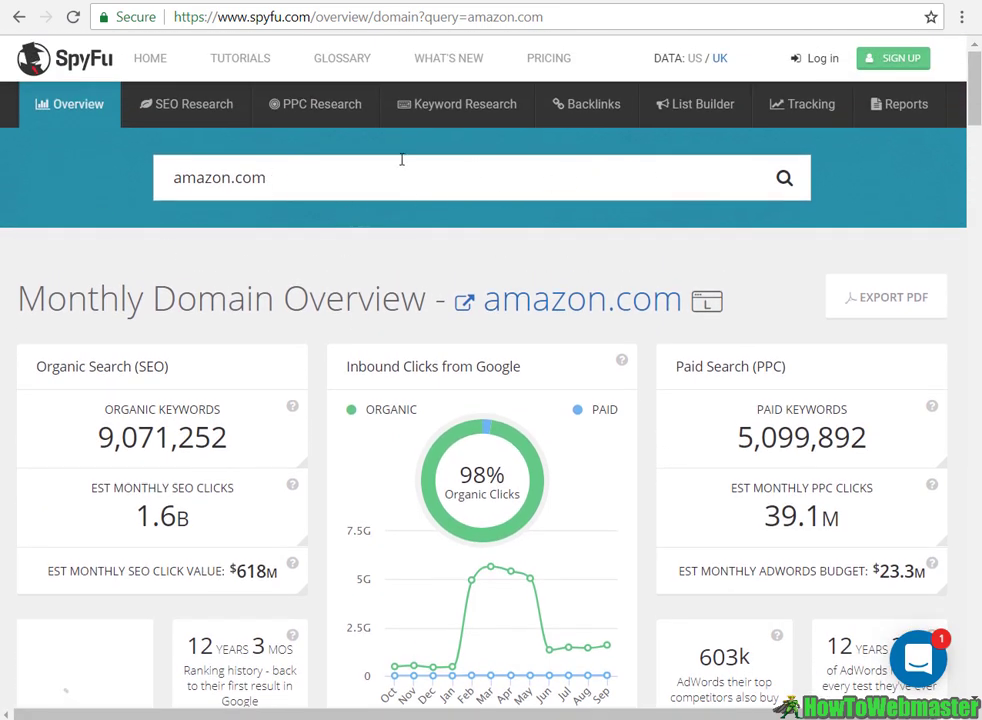
# Step: Switch amazon.com to the Keyword Research overview and highlight the amazon.com search term
pyautogui.moveTo(440, 124)
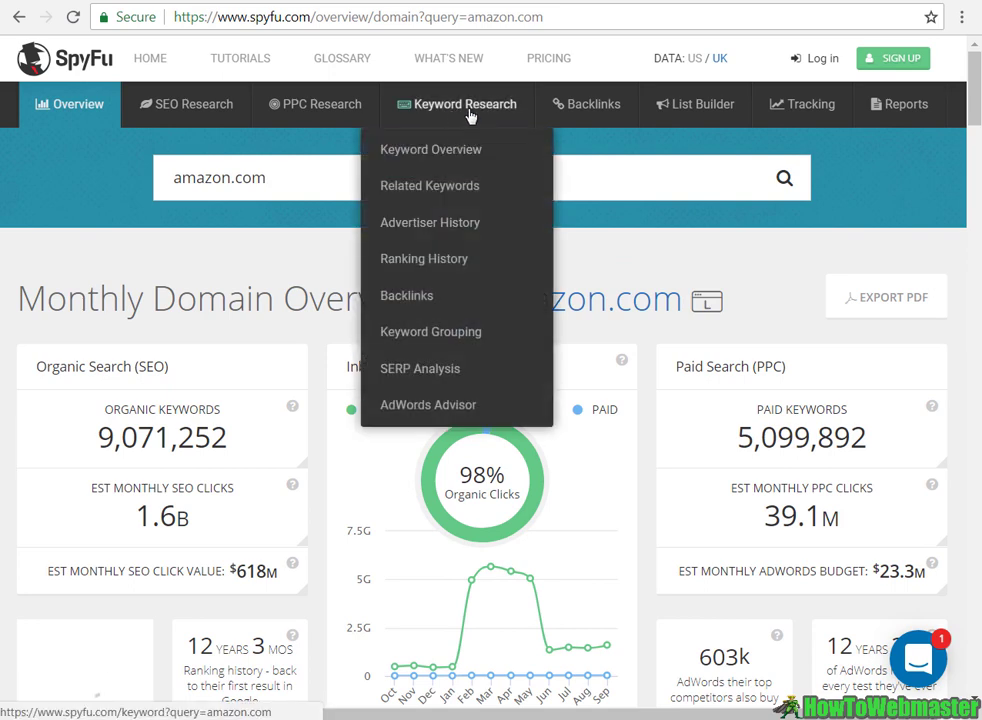
pyautogui.click(470, 117)
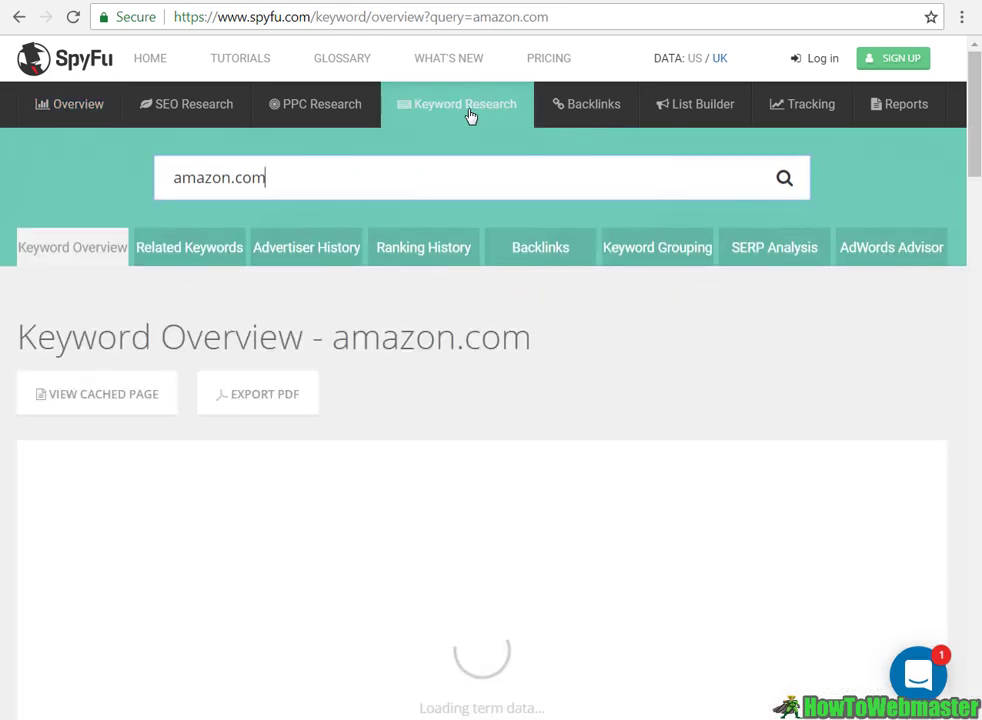
pyautogui.moveTo(449, 152)
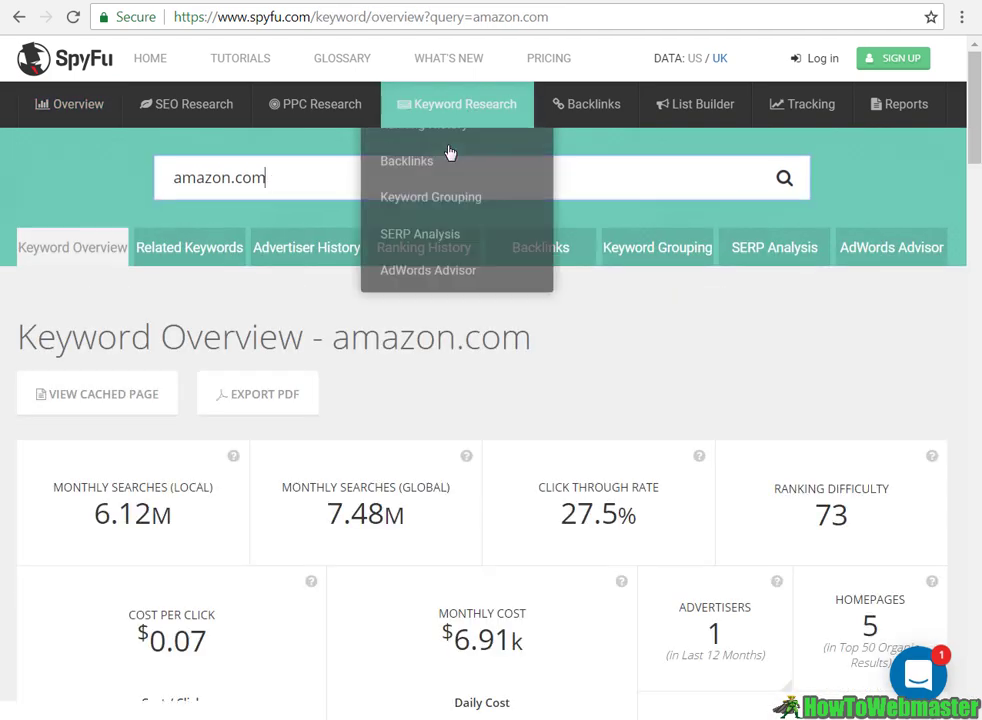
pyautogui.click(427, 184)
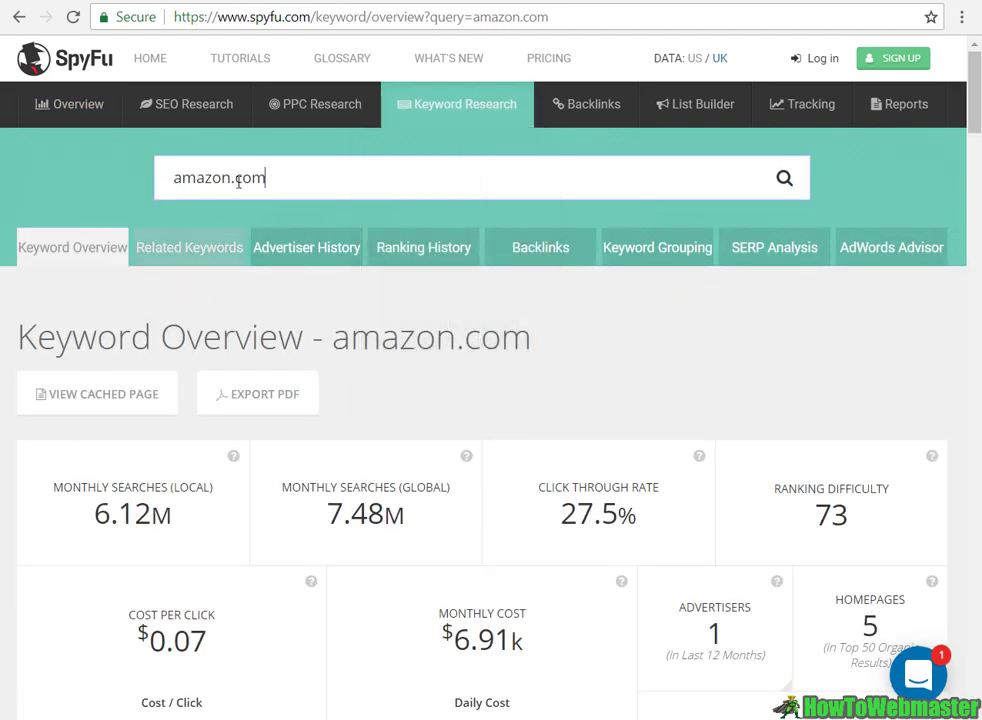
pyautogui.moveTo(266, 180); pyautogui.dragTo(157, 182)
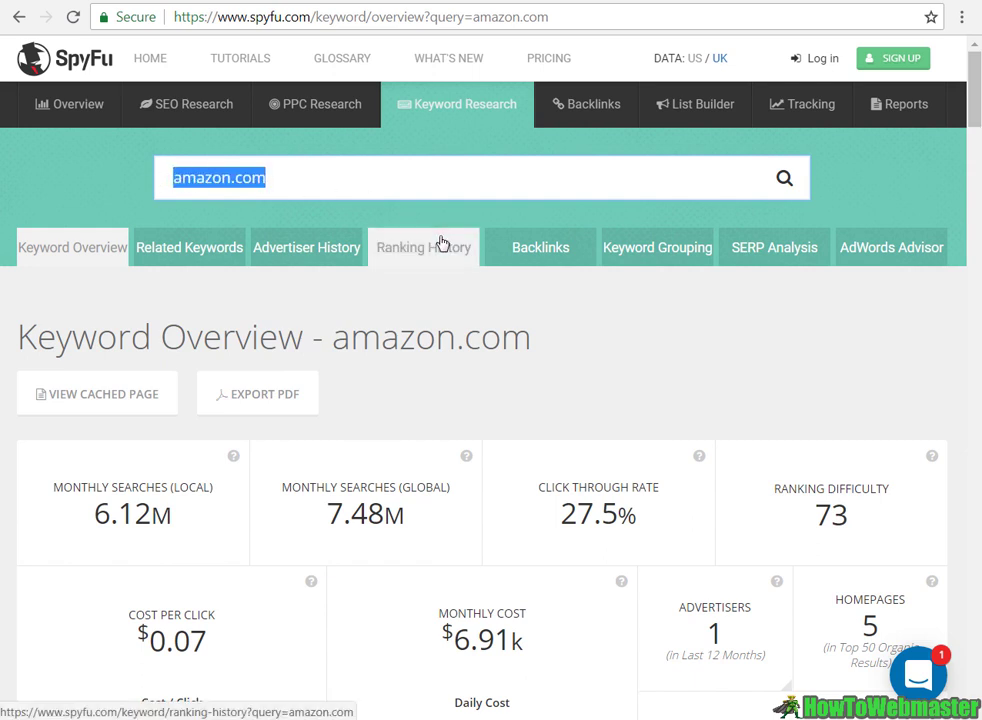
# Step: Replace amazon.com with 'web hosting' in the search box and run the search
pyautogui.moveTo(370, 180); pyautogui.dragTo(171, 160)
pyautogui.write('web hosting')
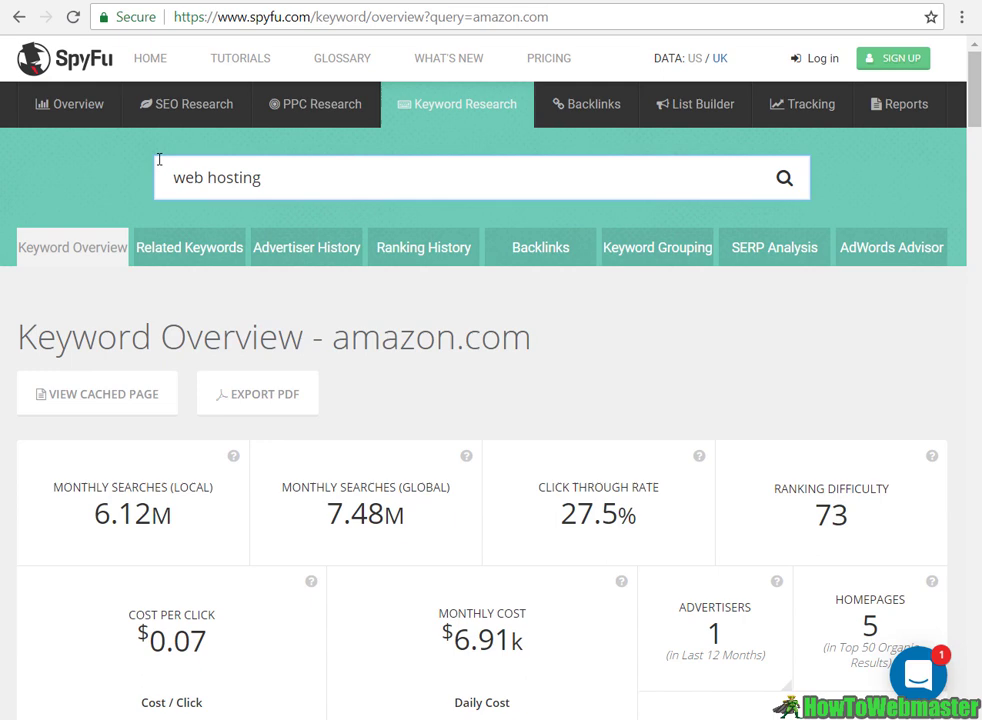
pyautogui.press('Return')
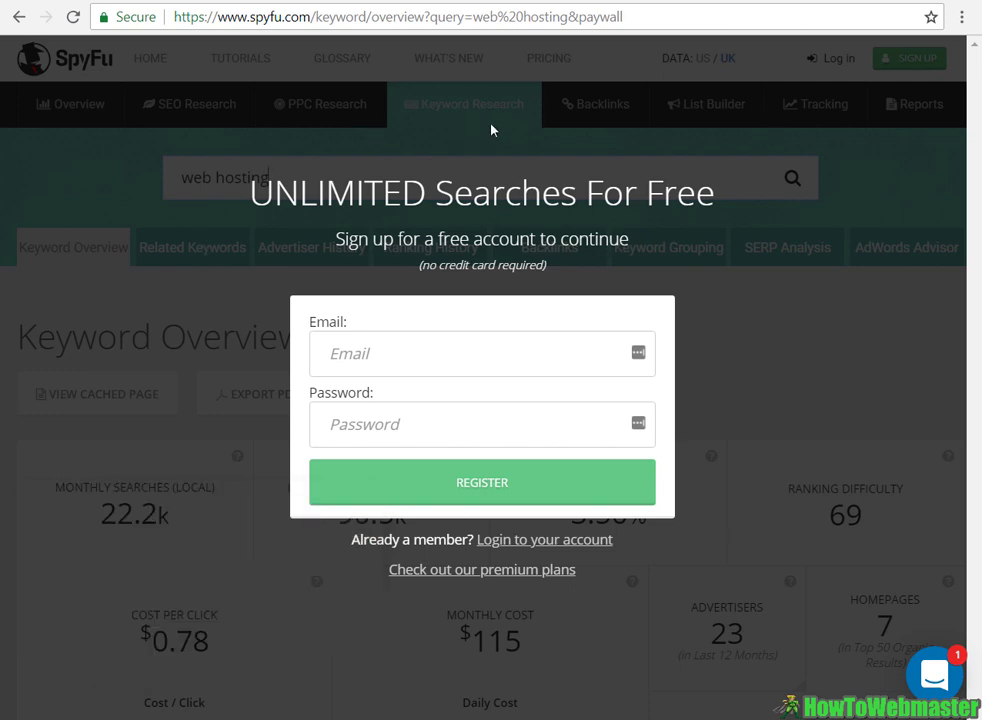
# Step: Delete &paywall from the end of the URL and reload the web hosting overview
pyautogui.click(539, 17)
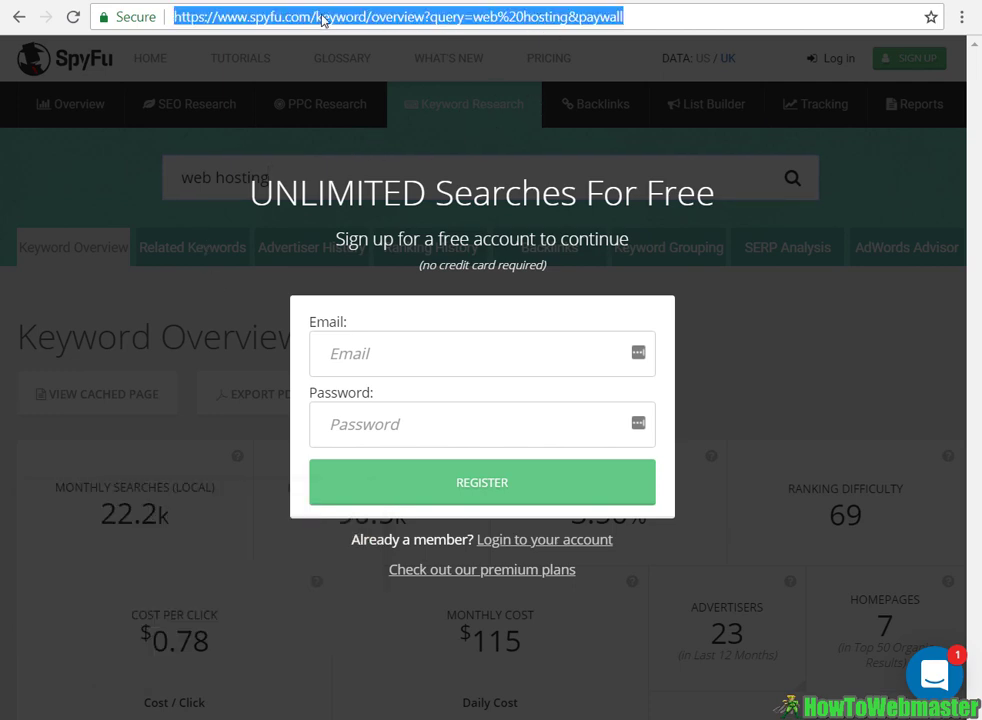
pyautogui.click(570, 17)
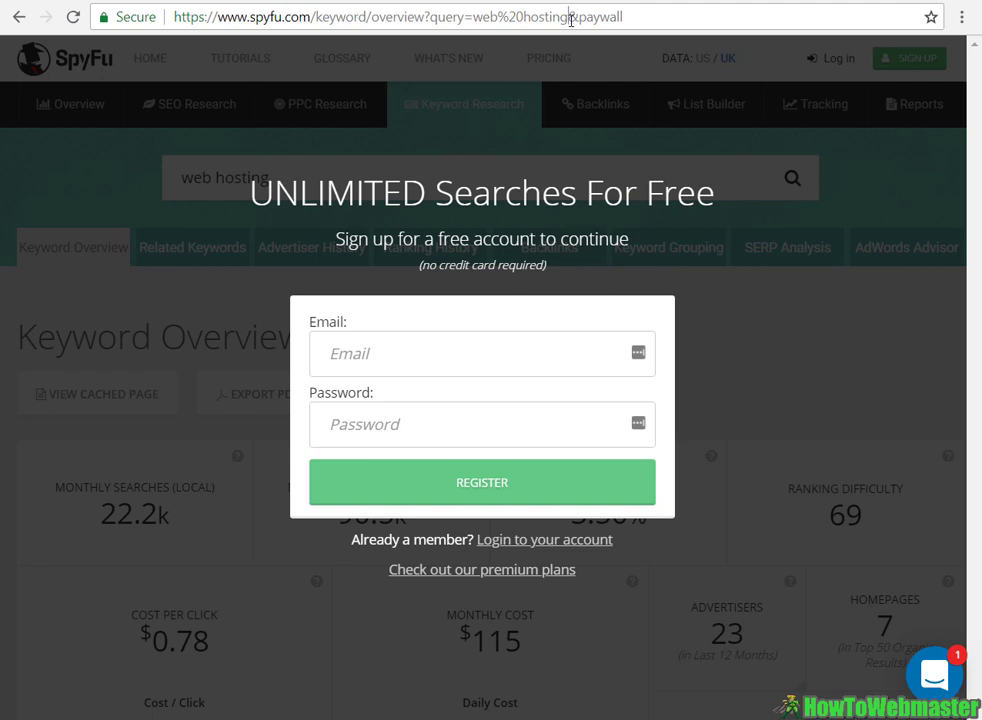
pyautogui.moveTo(570, 17); pyautogui.dragTo(652, 22)
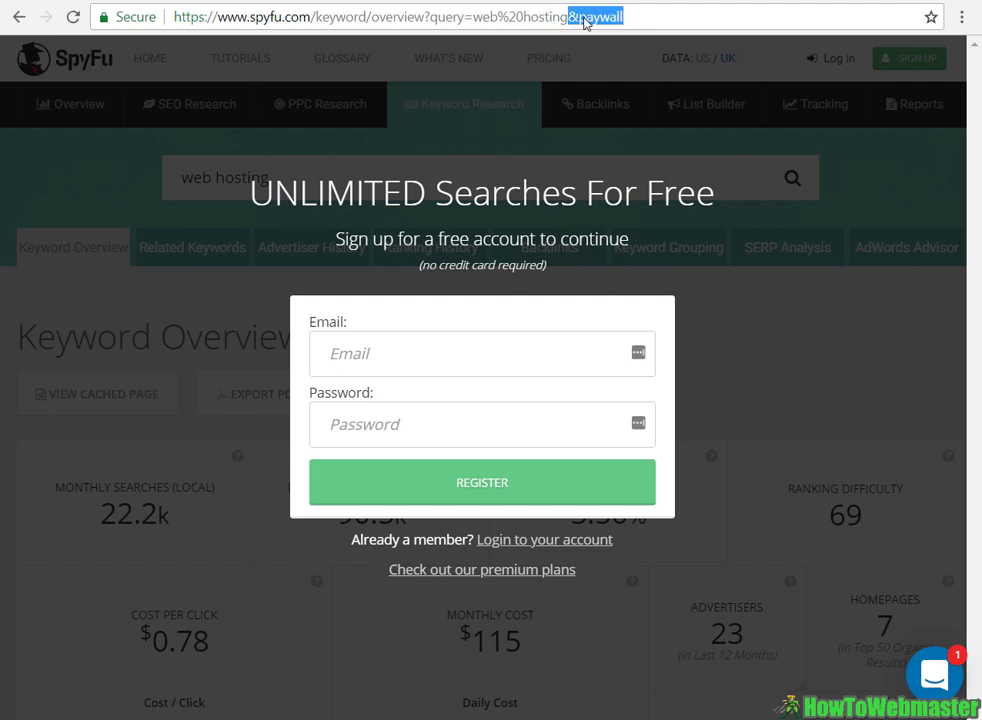
pyautogui.press('BackSpace')
pyautogui.press('Return')
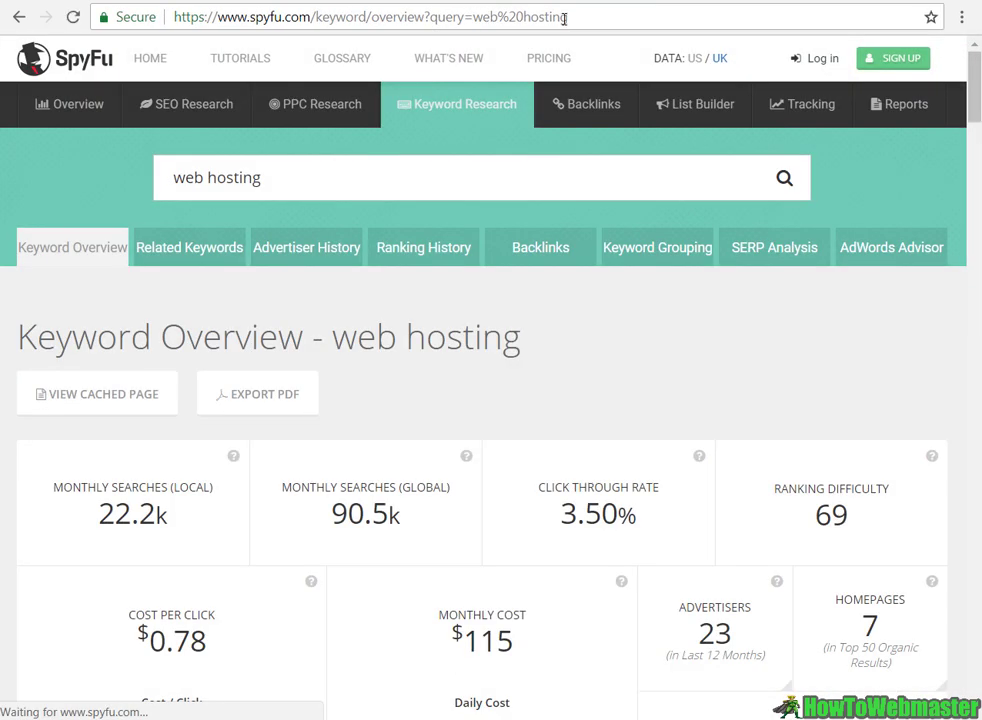
pyautogui.moveTo(566, 17); pyautogui.dragTo(472, 18)
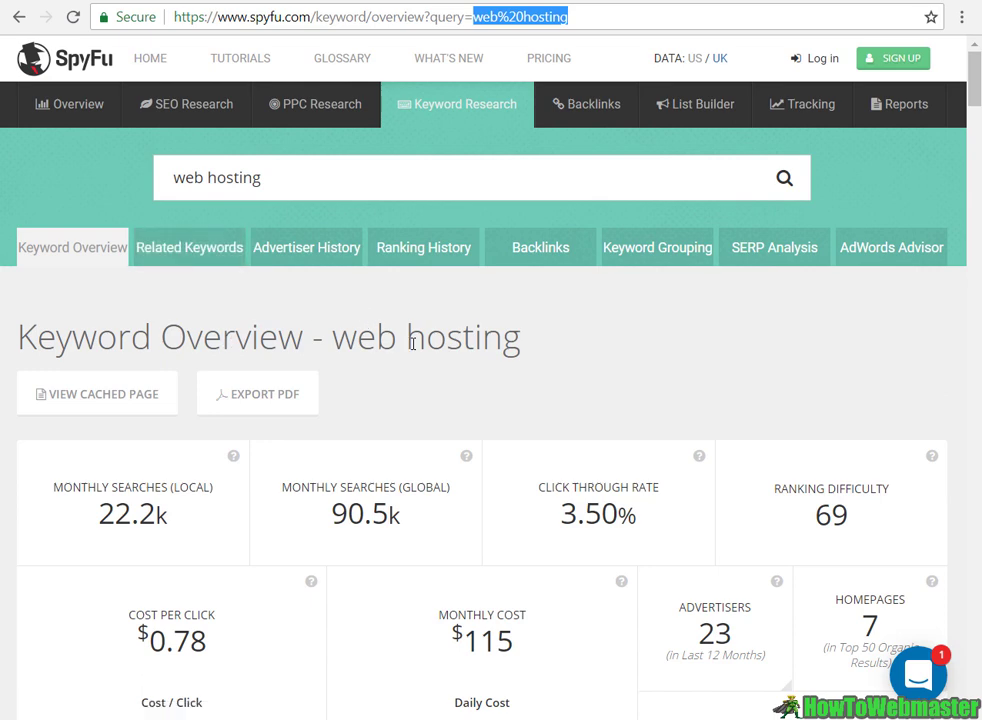
pyautogui.scroll(-1, 411, 354)
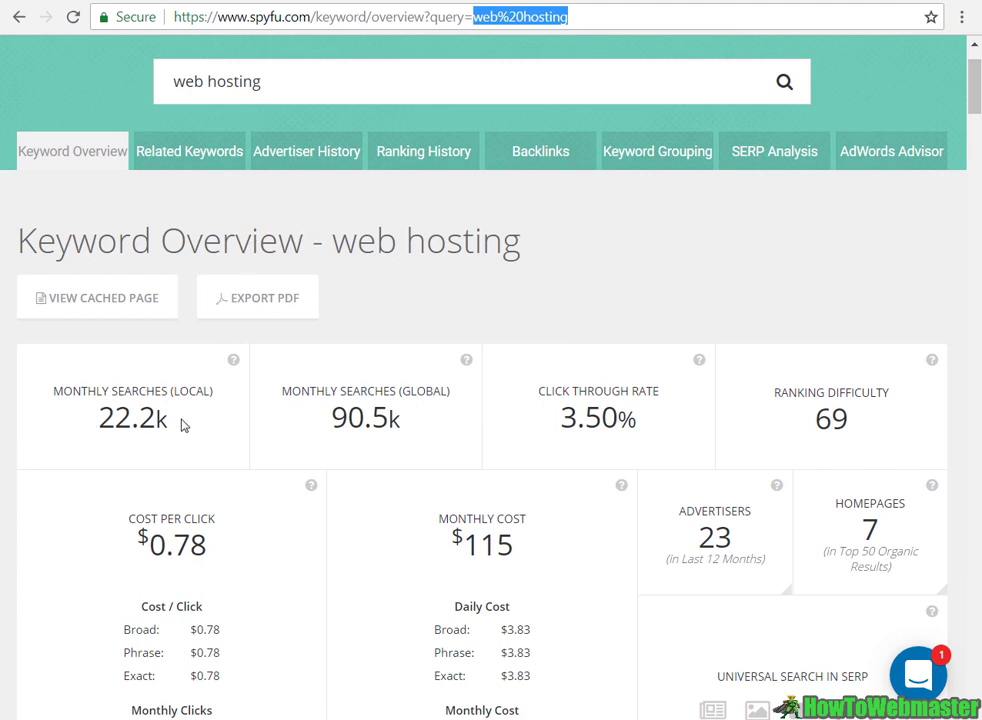
pyautogui.moveTo(180, 424); pyautogui.dragTo(96, 418)
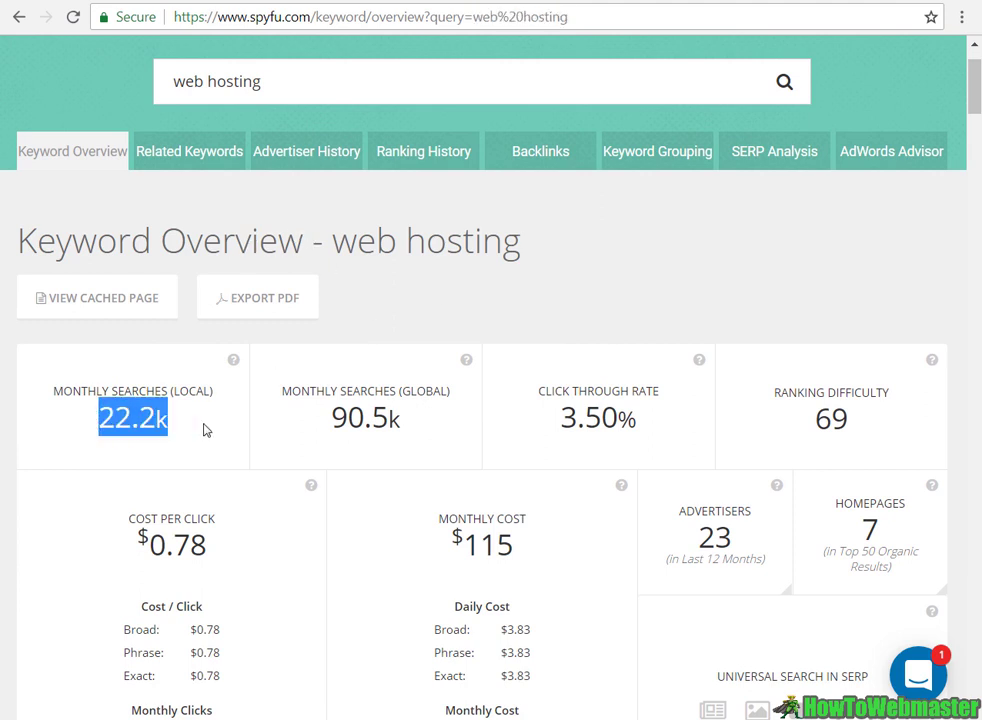
pyautogui.moveTo(401, 421); pyautogui.dragTo(316, 424)
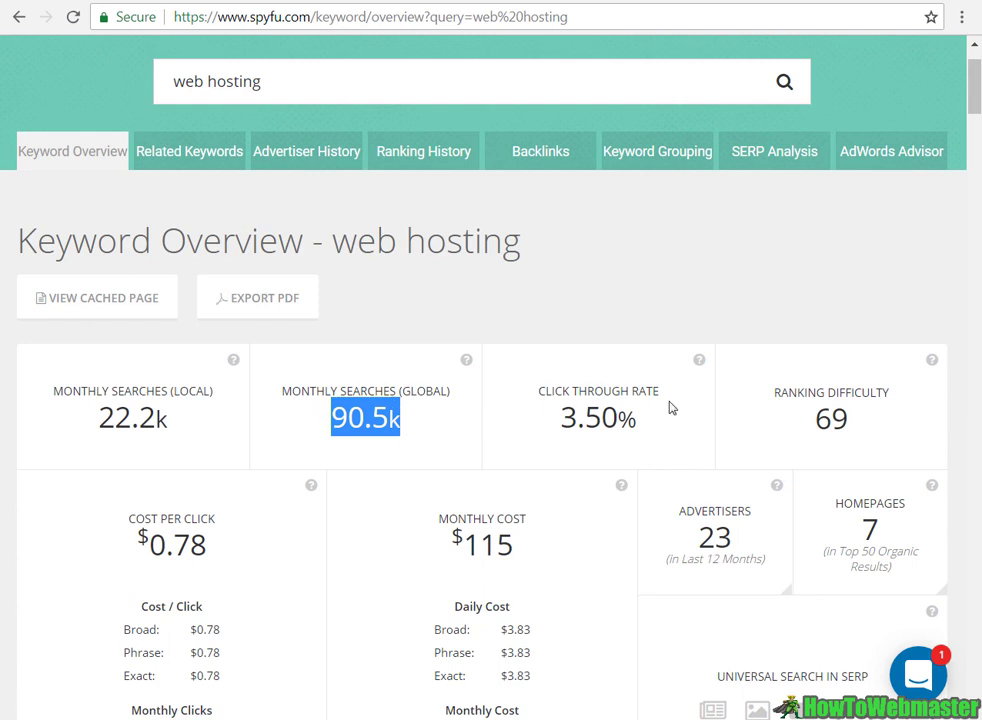
pyautogui.doubleClick(824, 424)
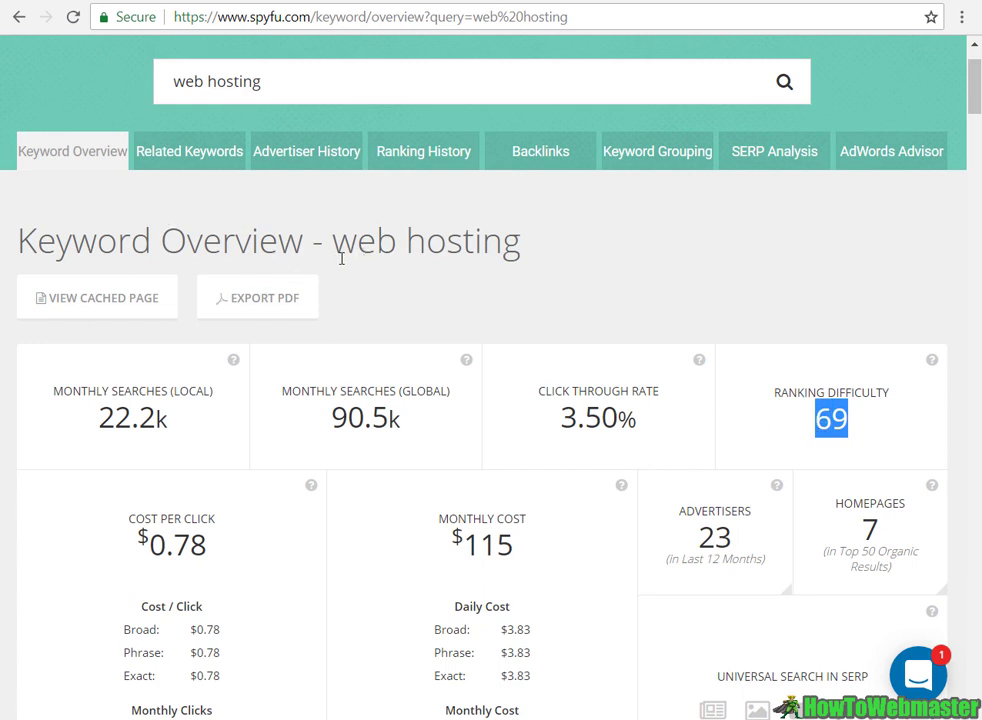
pyautogui.moveTo(333, 243); pyautogui.dragTo(530, 252)
pyautogui.moveTo(812, 433); pyautogui.dragTo(885, 424)
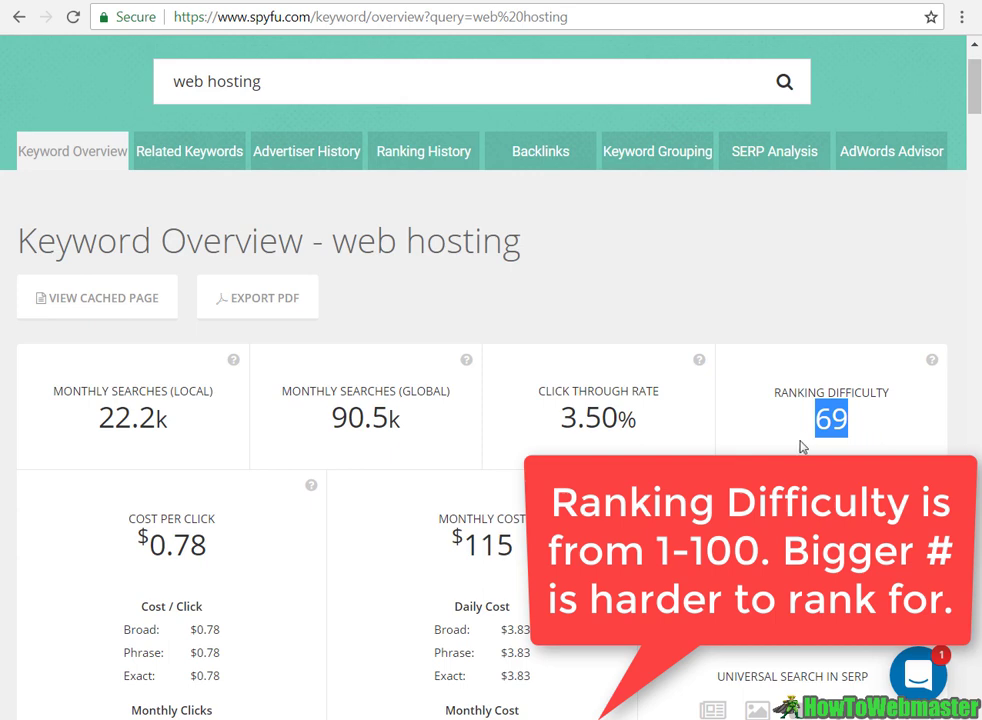
pyautogui.moveTo(335, 243); pyautogui.dragTo(528, 248)
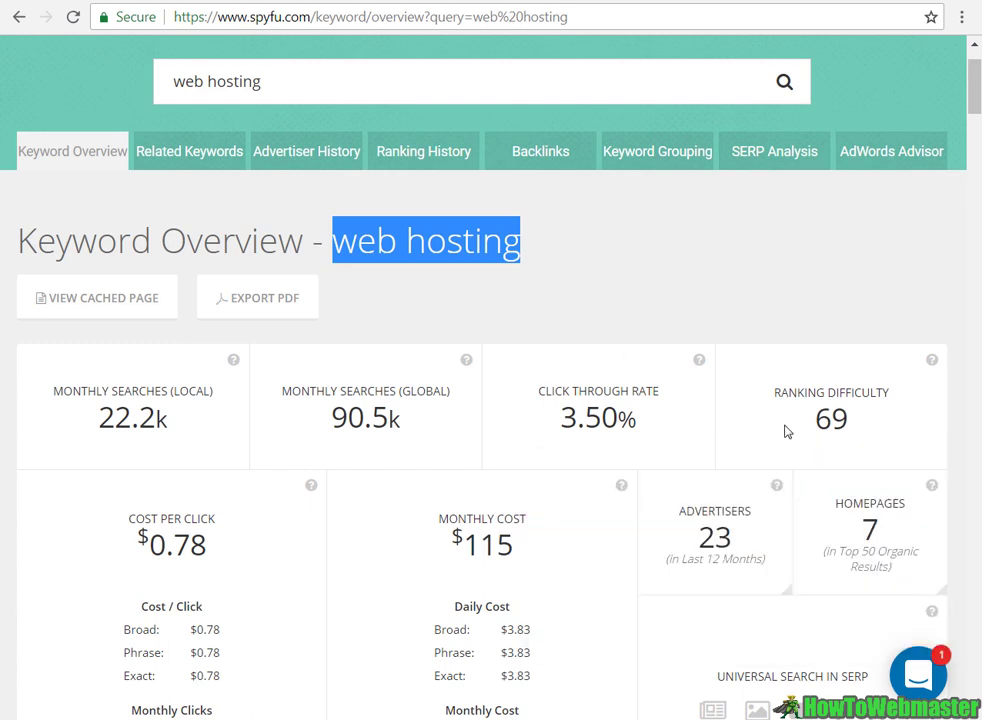
pyautogui.click(847, 424)
pyautogui.moveTo(847, 424); pyautogui.dragTo(815, 418)
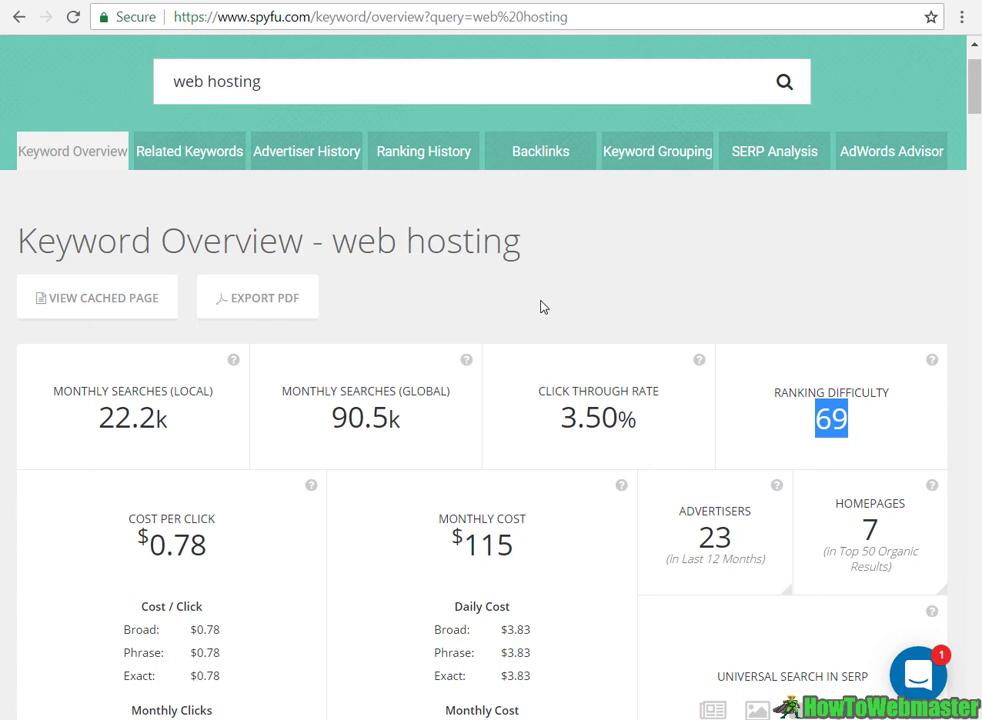
pyautogui.click(827, 427)
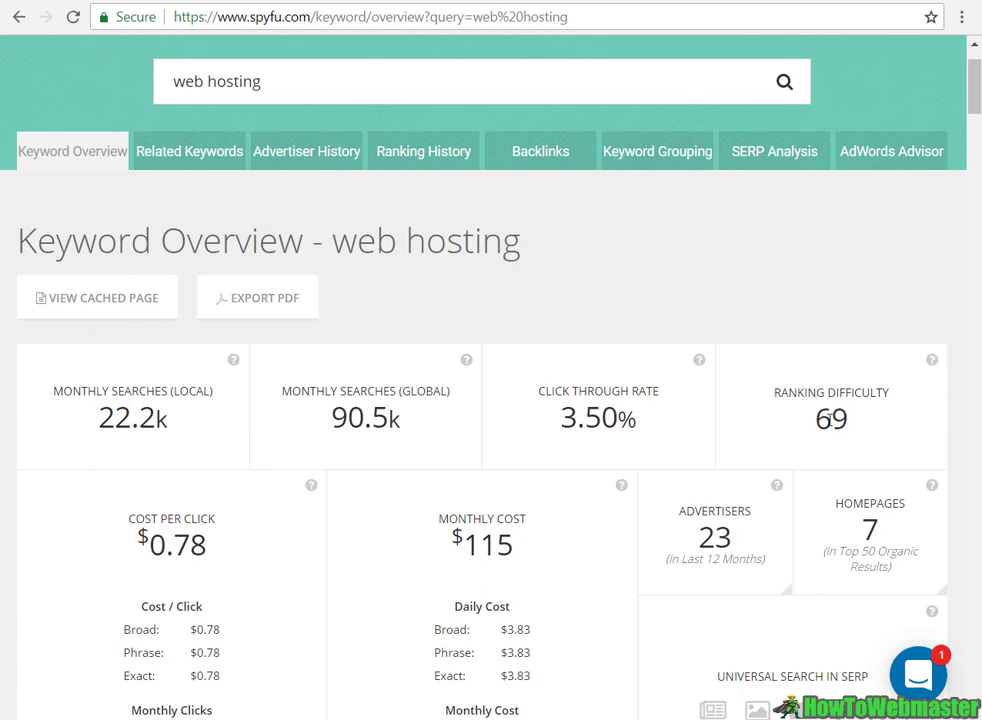
pyautogui.moveTo(829, 418); pyautogui.dragTo(775, 393)
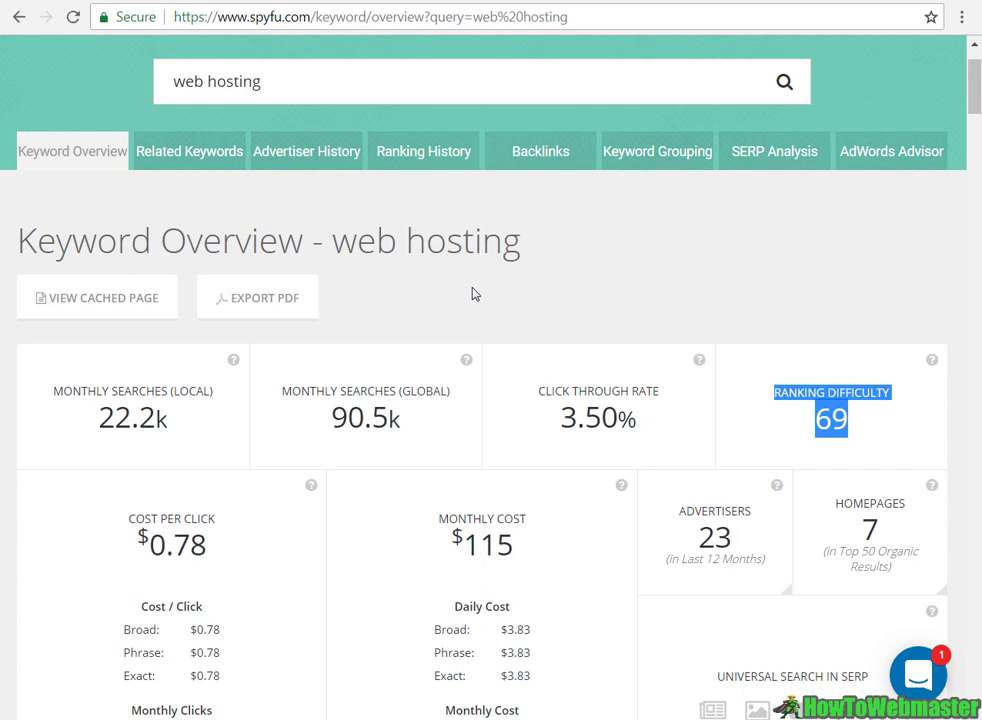
pyautogui.click(812, 428)
pyautogui.doubleClick(825, 419)
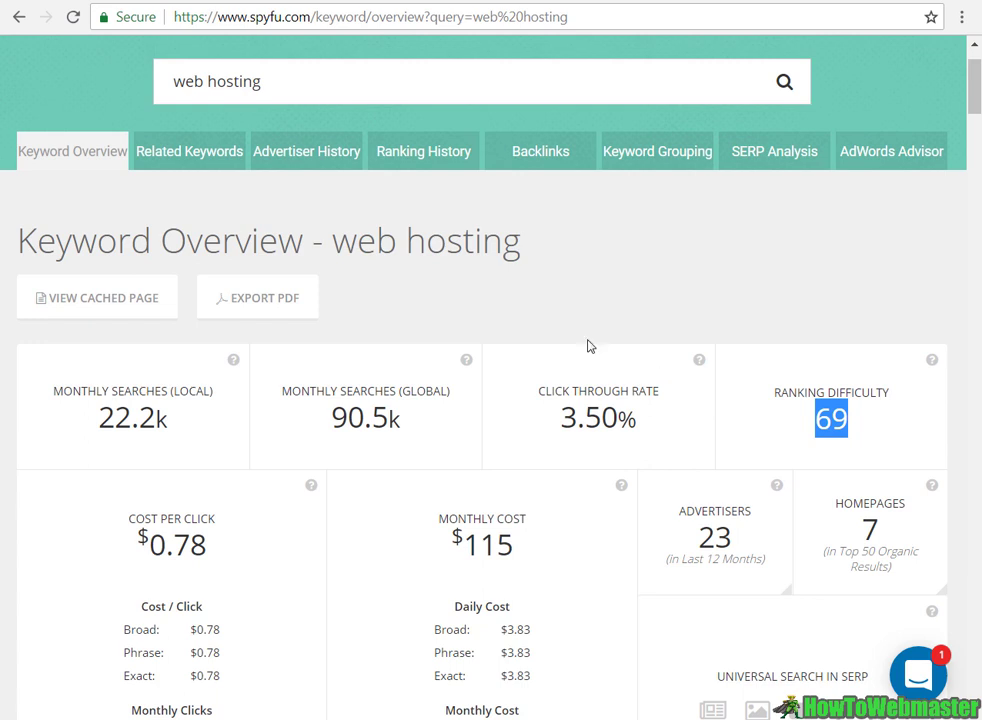
pyautogui.click(884, 441)
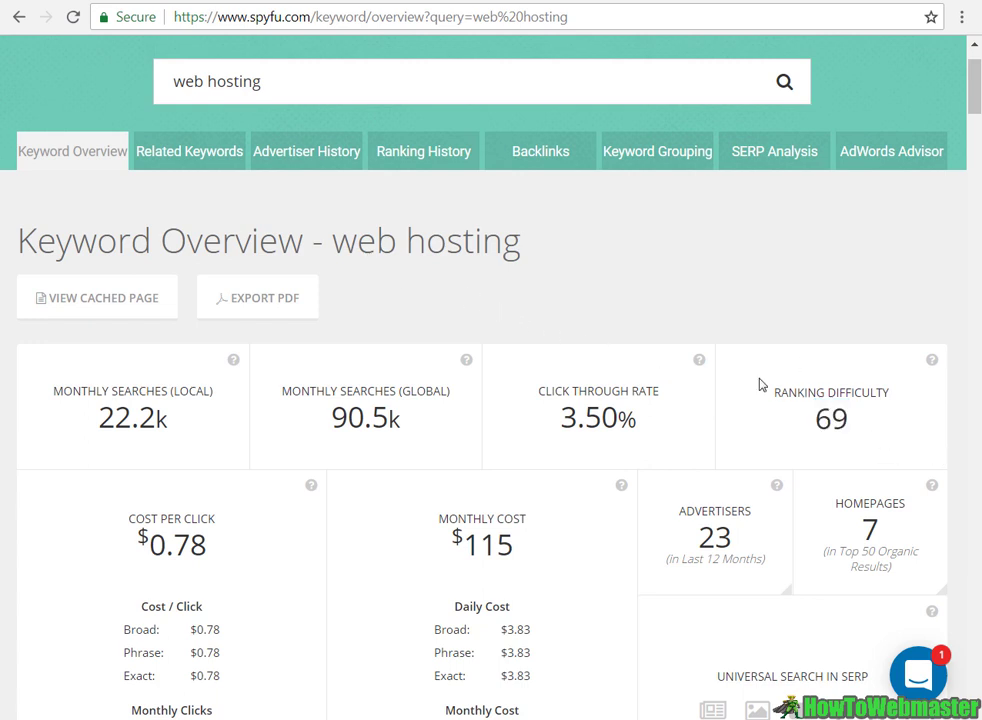
pyautogui.doubleClick(832, 420)
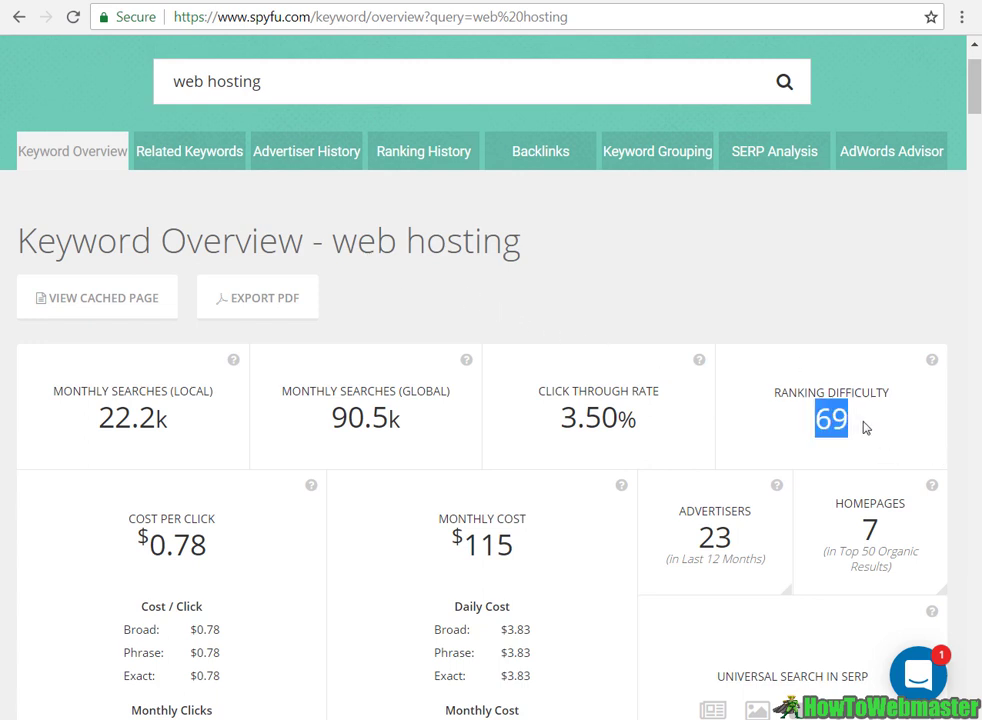
pyautogui.click(527, 274)
pyautogui.scroll(1, 527, 274)
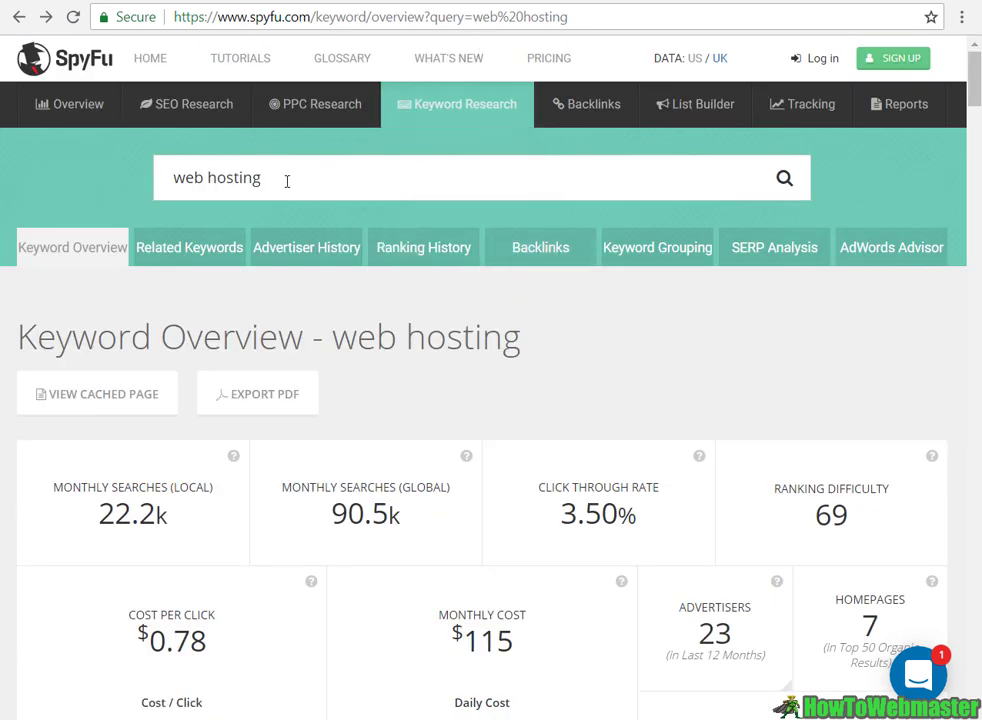
# Step: Paste 'cheapest web hosting company' over web%20hosting in the URL query and load it
pyautogui.moveTo(287, 181); pyautogui.dragTo(184, 178)
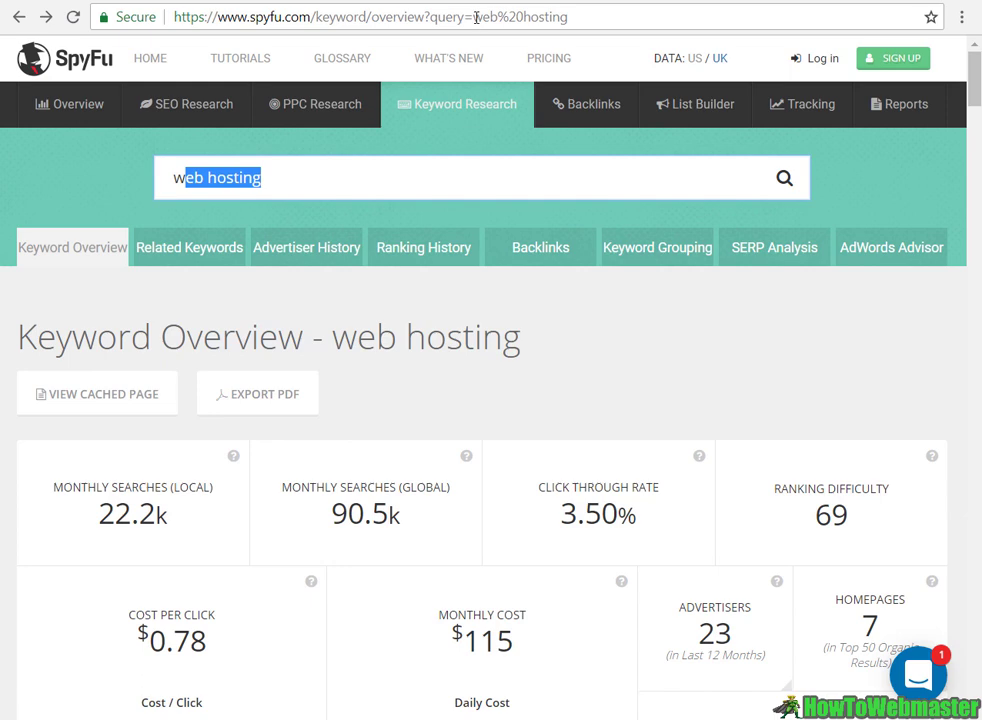
pyautogui.moveTo(474, 17); pyautogui.dragTo(712, 23)
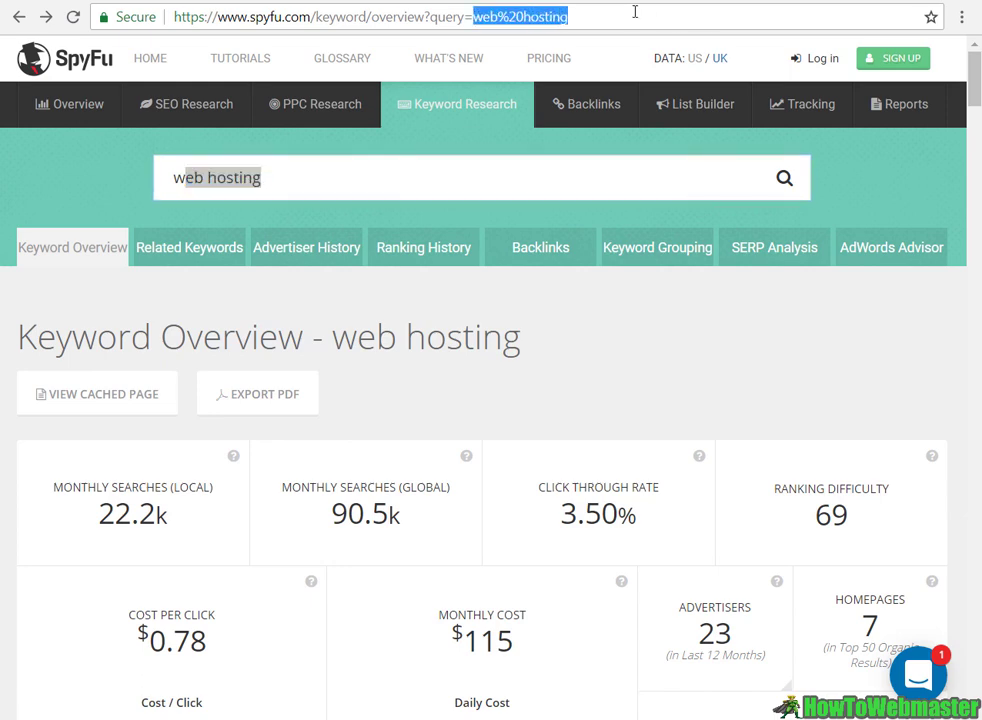
pyautogui.click(473, 17)
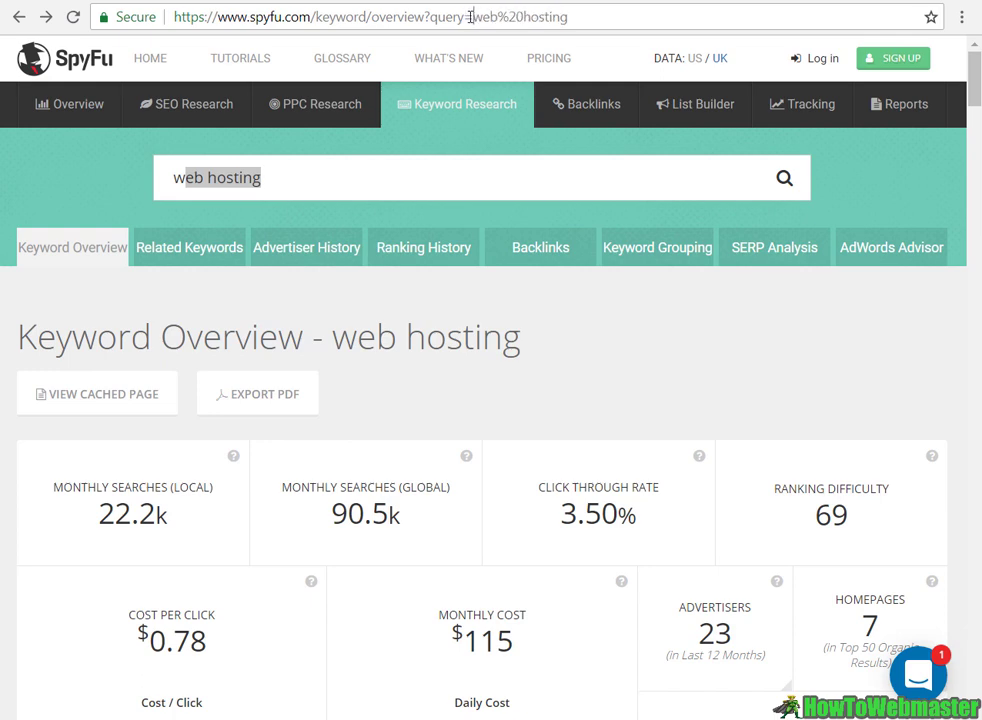
pyautogui.moveTo(473, 17); pyautogui.dragTo(640, 14)
pyautogui.write('cheapest web hosting company')
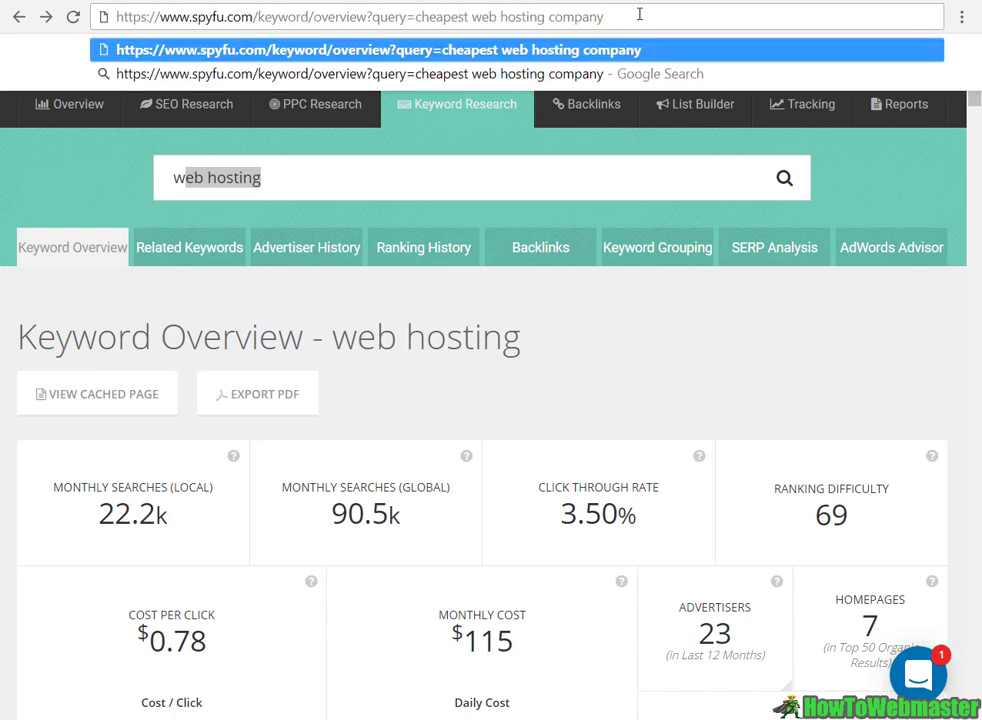
pyautogui.press('Return')
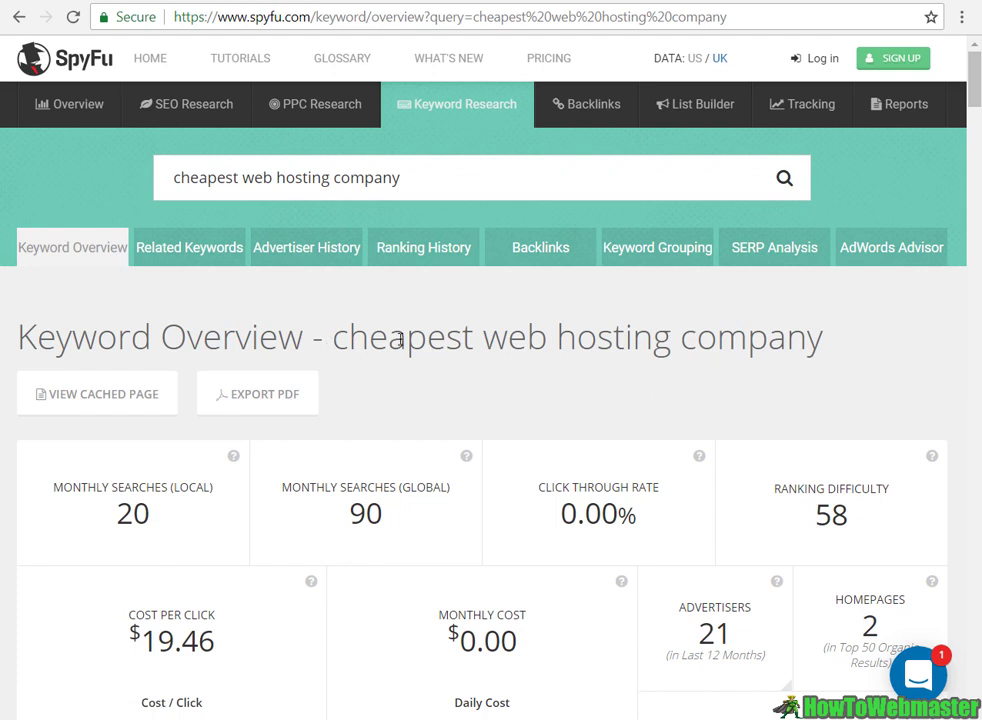
# Step: Highlight the heading keyword plus its 20 local, 90 global searches and difficulty 58
pyautogui.tripleClick(838, 344)
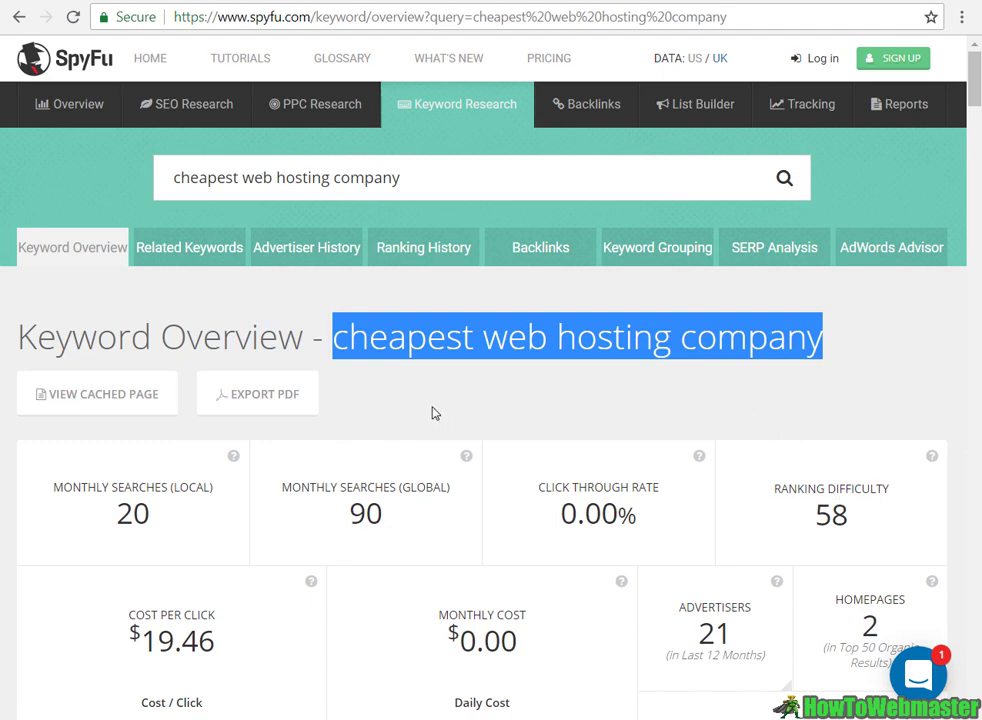
pyautogui.moveTo(152, 522); pyautogui.dragTo(118, 516)
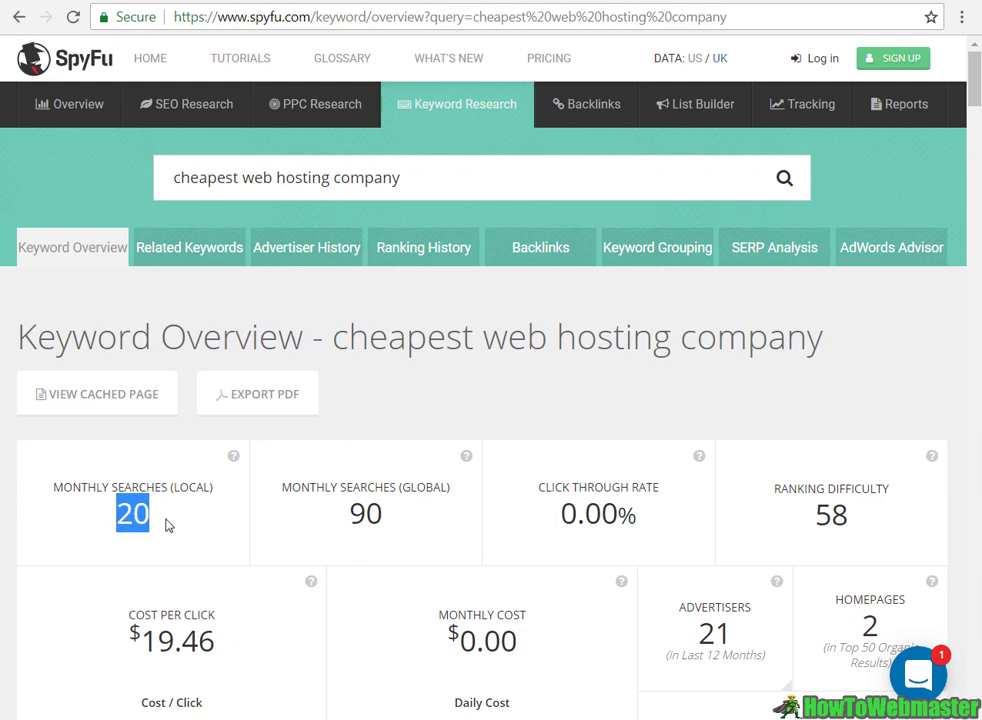
pyautogui.moveTo(388, 522); pyautogui.dragTo(350, 520)
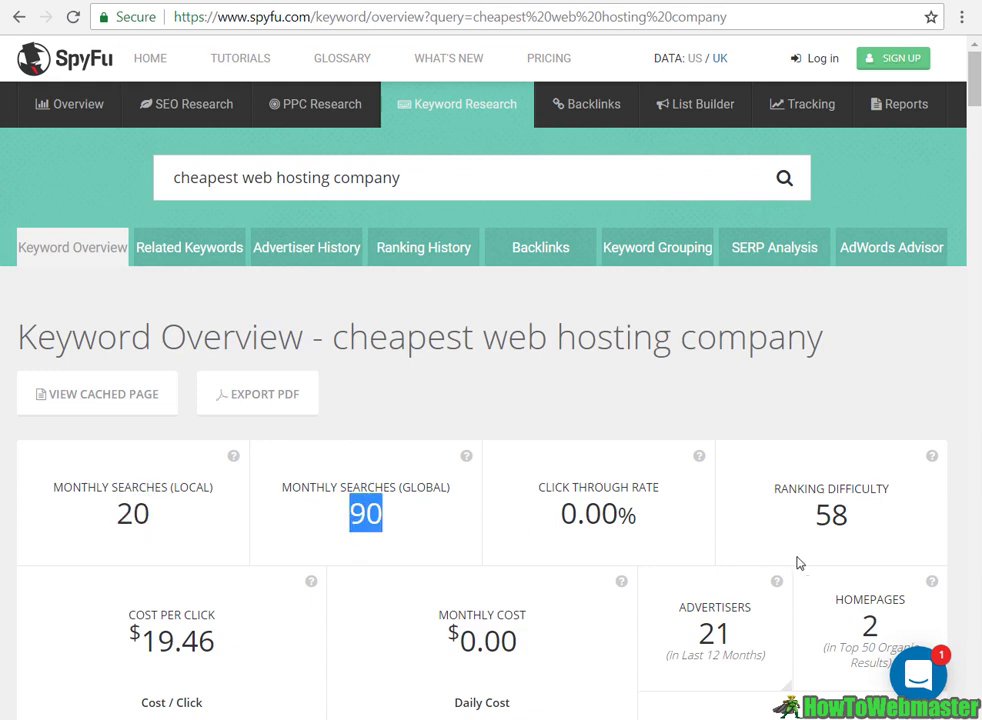
pyautogui.moveTo(800, 520); pyautogui.dragTo(857, 522)
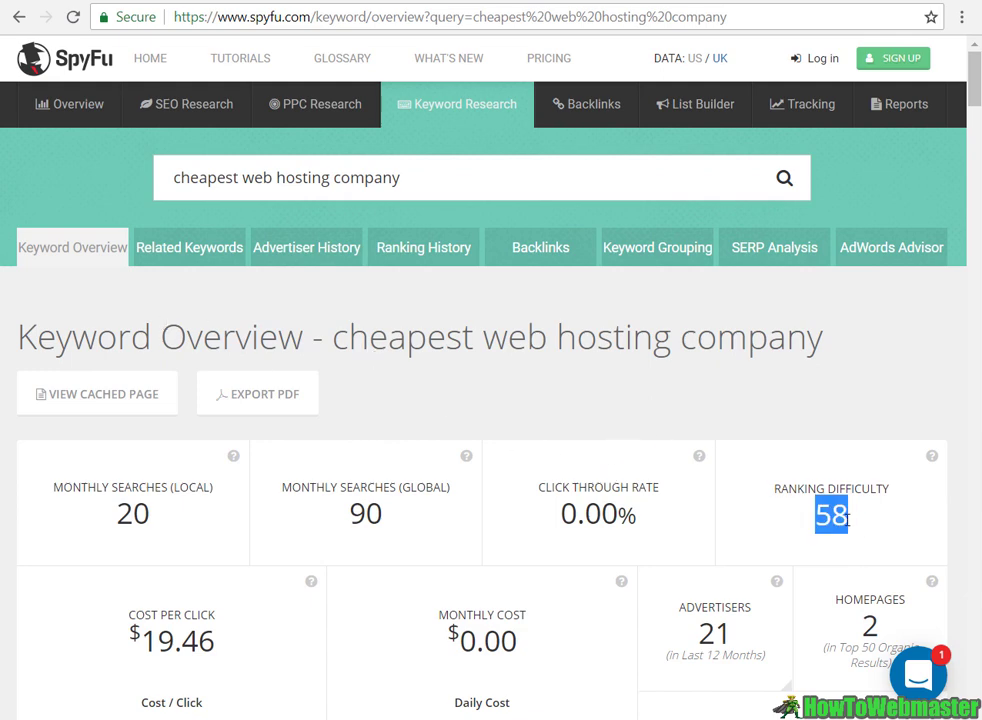
pyautogui.moveTo(847, 518); pyautogui.dragTo(804, 522)
pyautogui.moveTo(407, 520); pyautogui.dragTo(55, 488)
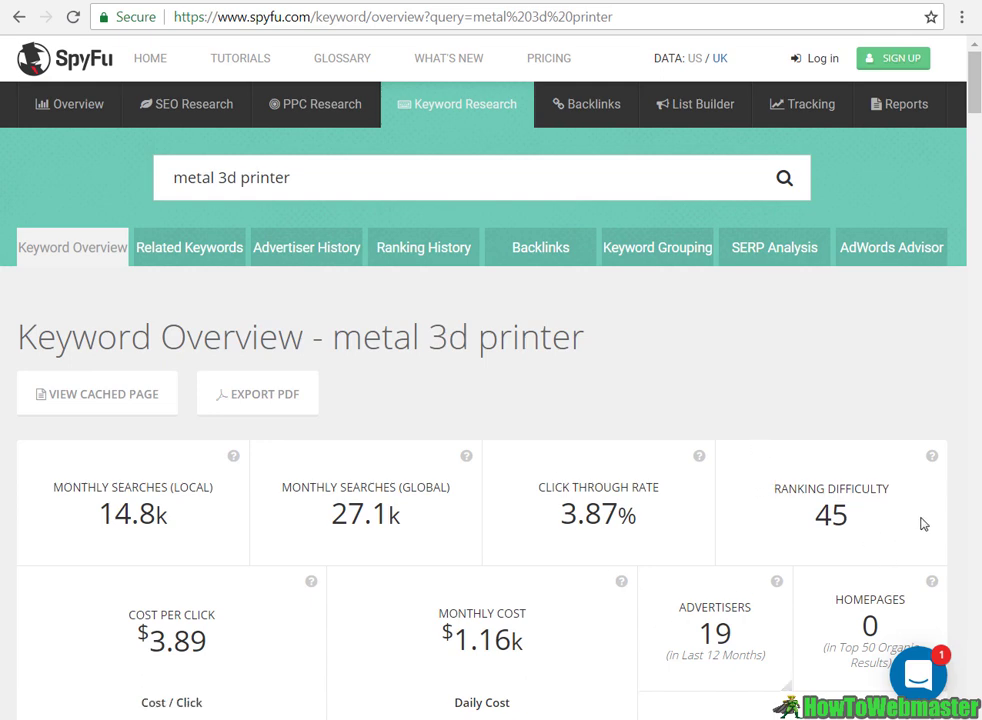
pyautogui.moveTo(590, 342); pyautogui.dragTo(340, 328)
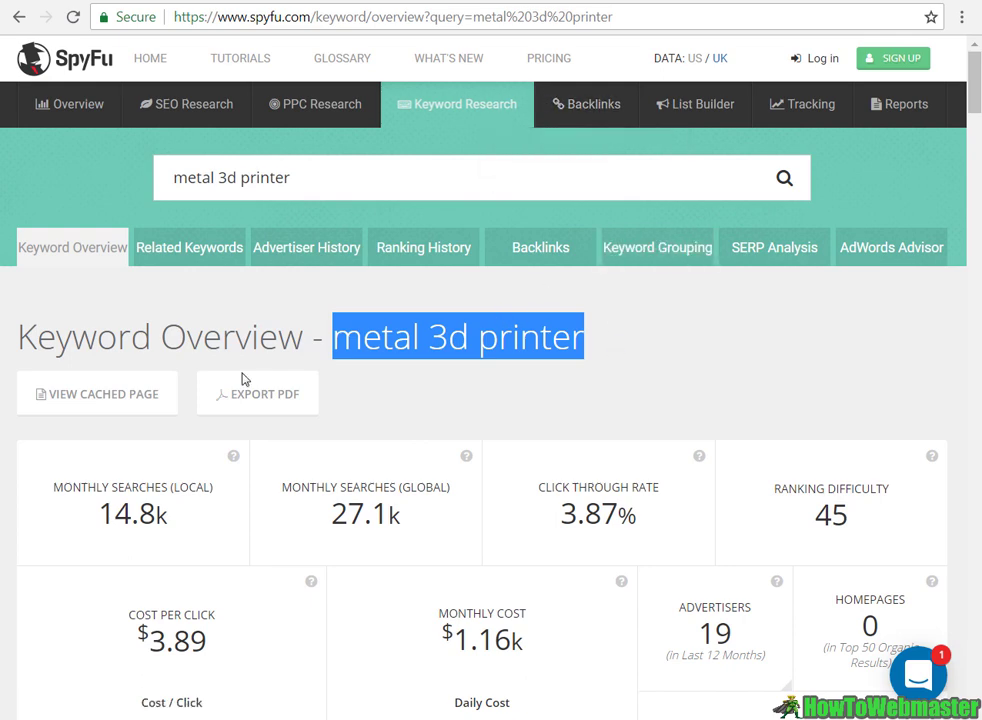
pyautogui.moveTo(98, 514); pyautogui.dragTo(169, 514)
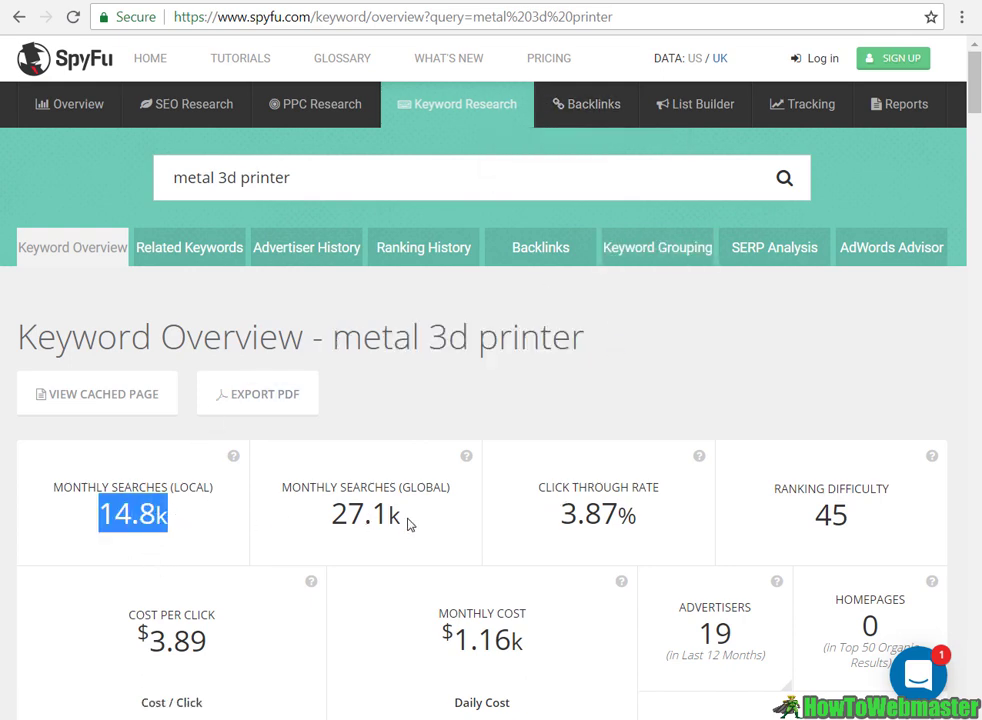
pyautogui.moveTo(404, 526); pyautogui.dragTo(289, 504)
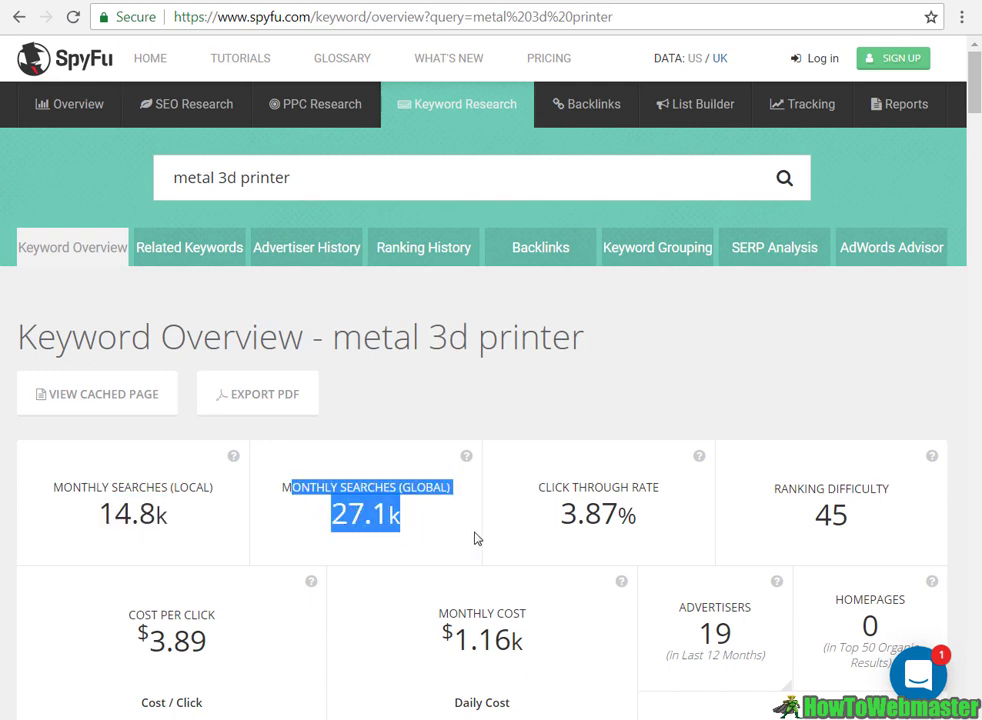
pyautogui.moveTo(866, 519); pyautogui.dragTo(752, 493)
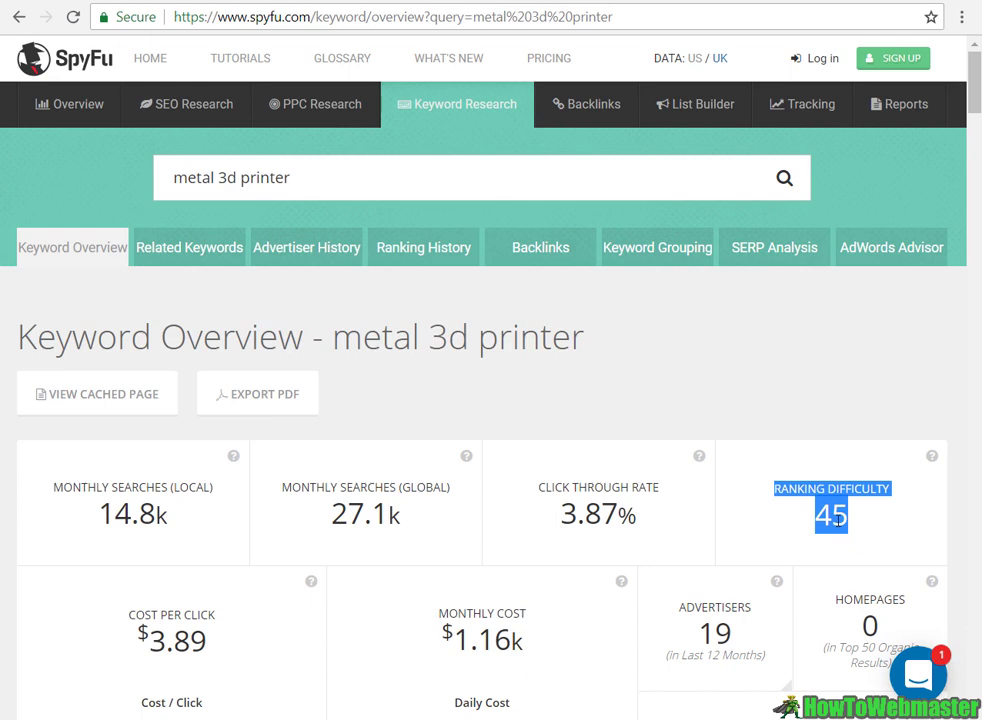
pyautogui.scroll(-10, 838, 515)
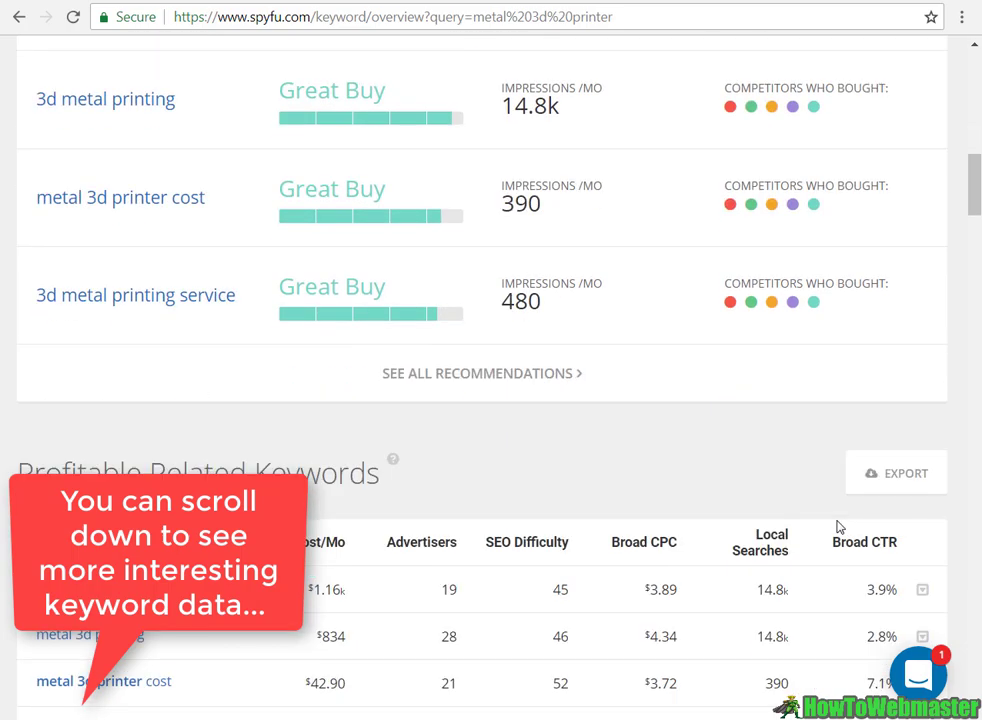
pyautogui.scroll(12, 838, 527)
pyautogui.scroll(-4, 440, 474)
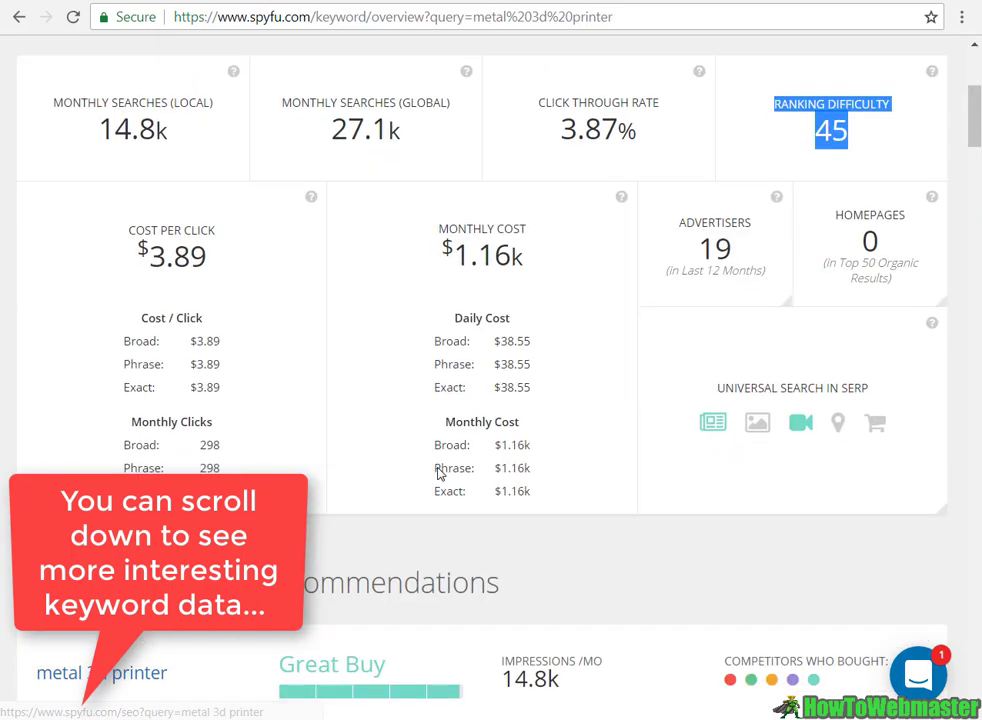
pyautogui.scroll(-8, 544, 370)
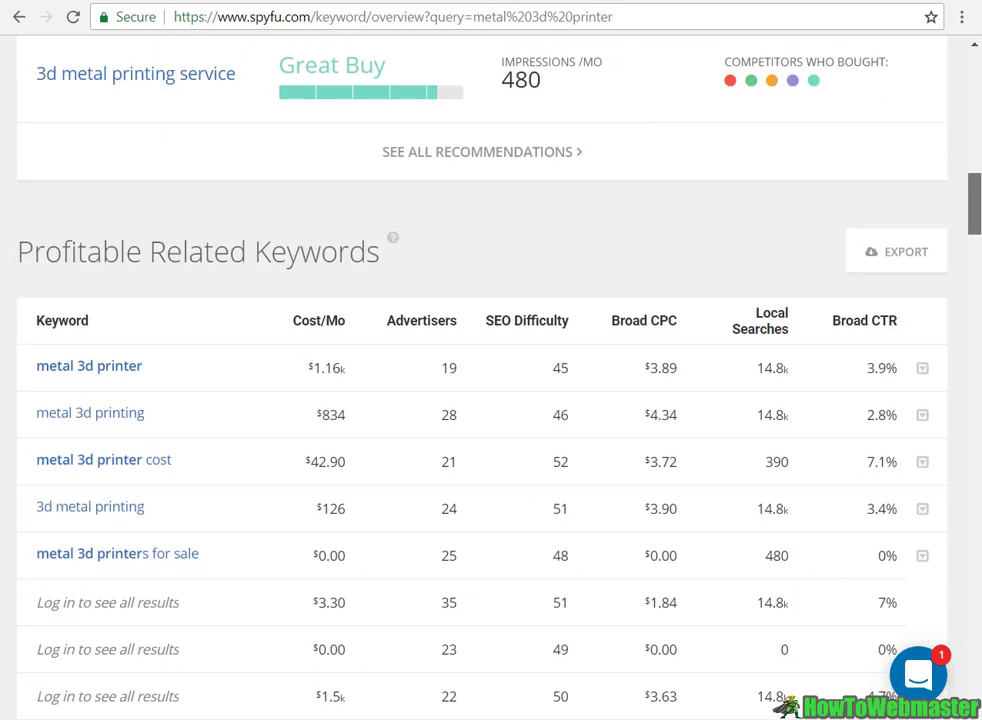
pyautogui.scroll(-10, 480, 400)
pyautogui.scroll(12, 480, 400)
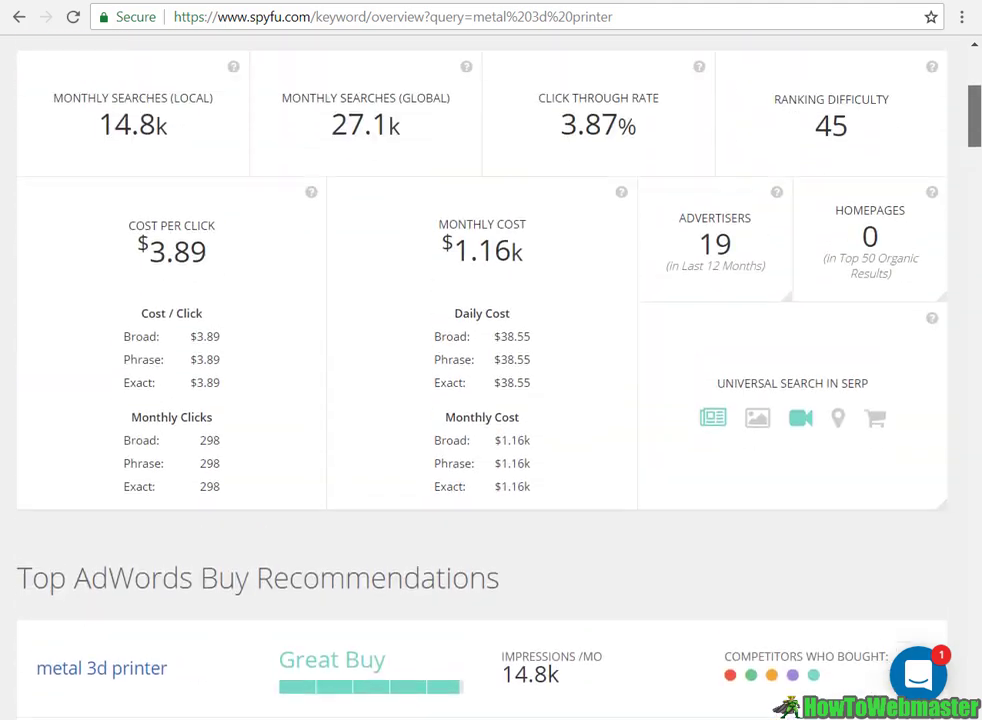
pyautogui.scroll(4, 480, 300)
pyautogui.moveTo(527, 104)
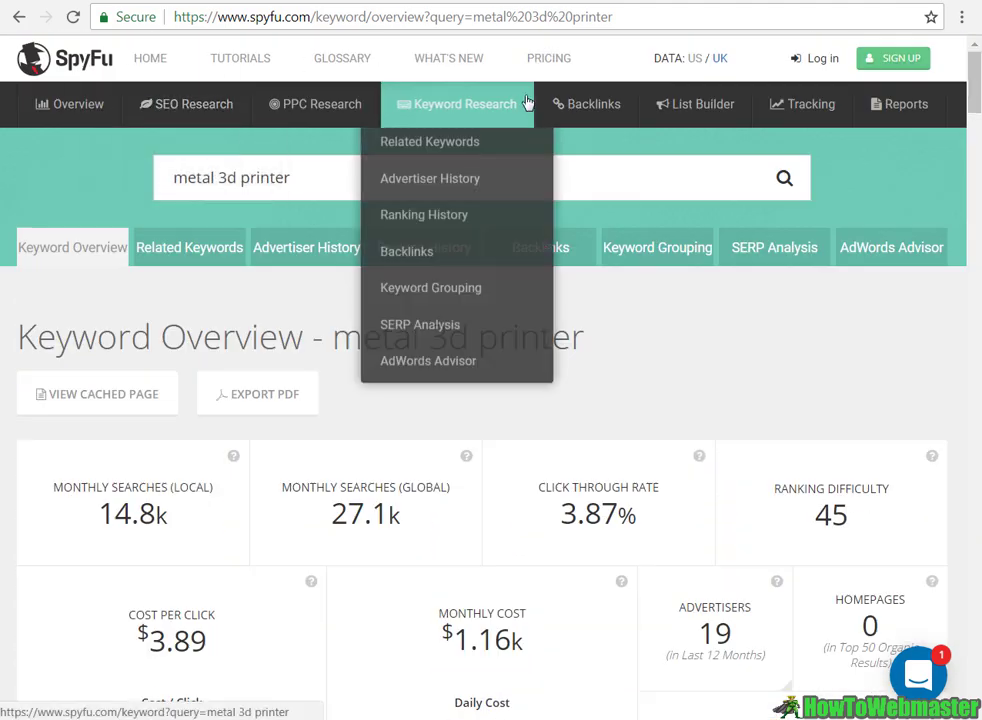
pyautogui.click(656, 16)
pyautogui.click(656, 16)
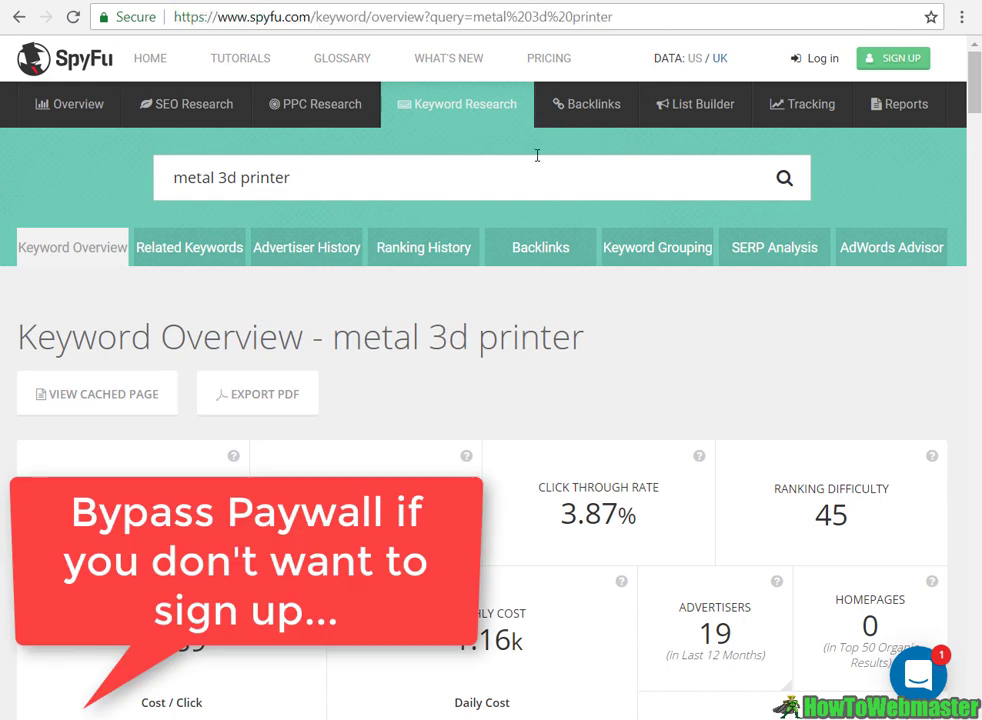